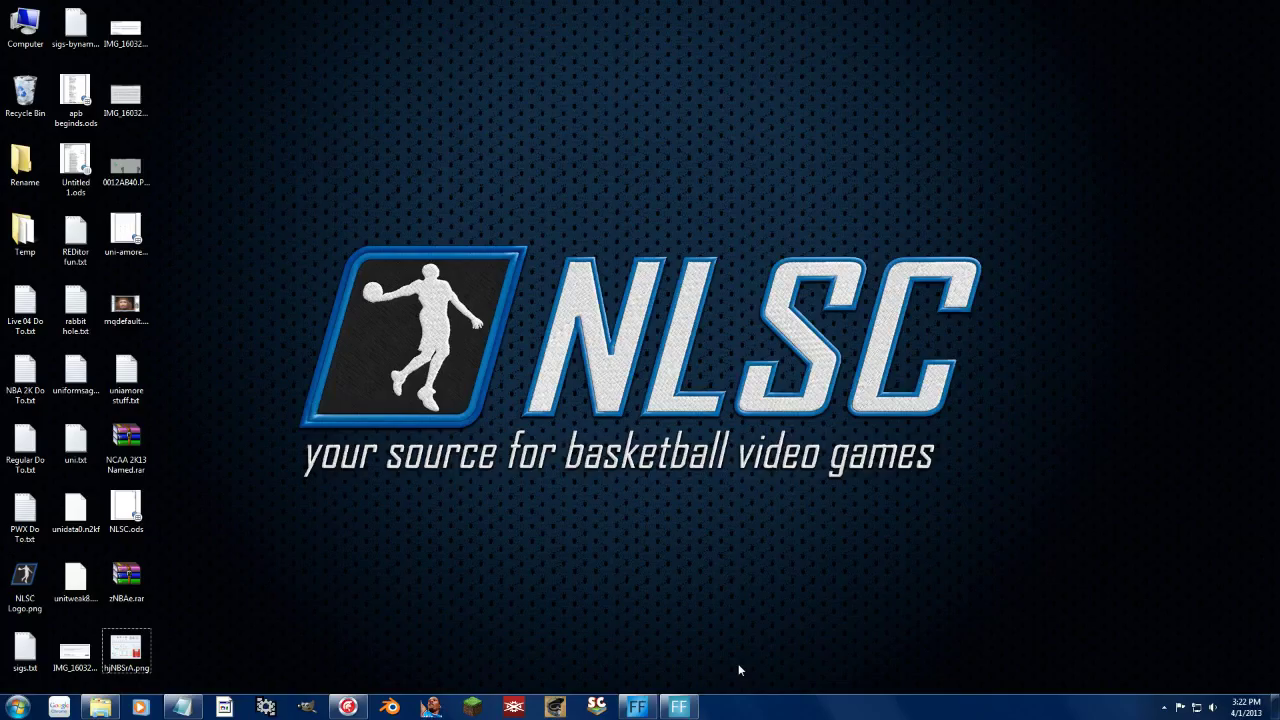
Step: Launch RED Modding Center and open the MyCAREER1.CMG save from the NBA 2K13 Saves folder
{"action": "left_click", "coordinate": [342, 710]}
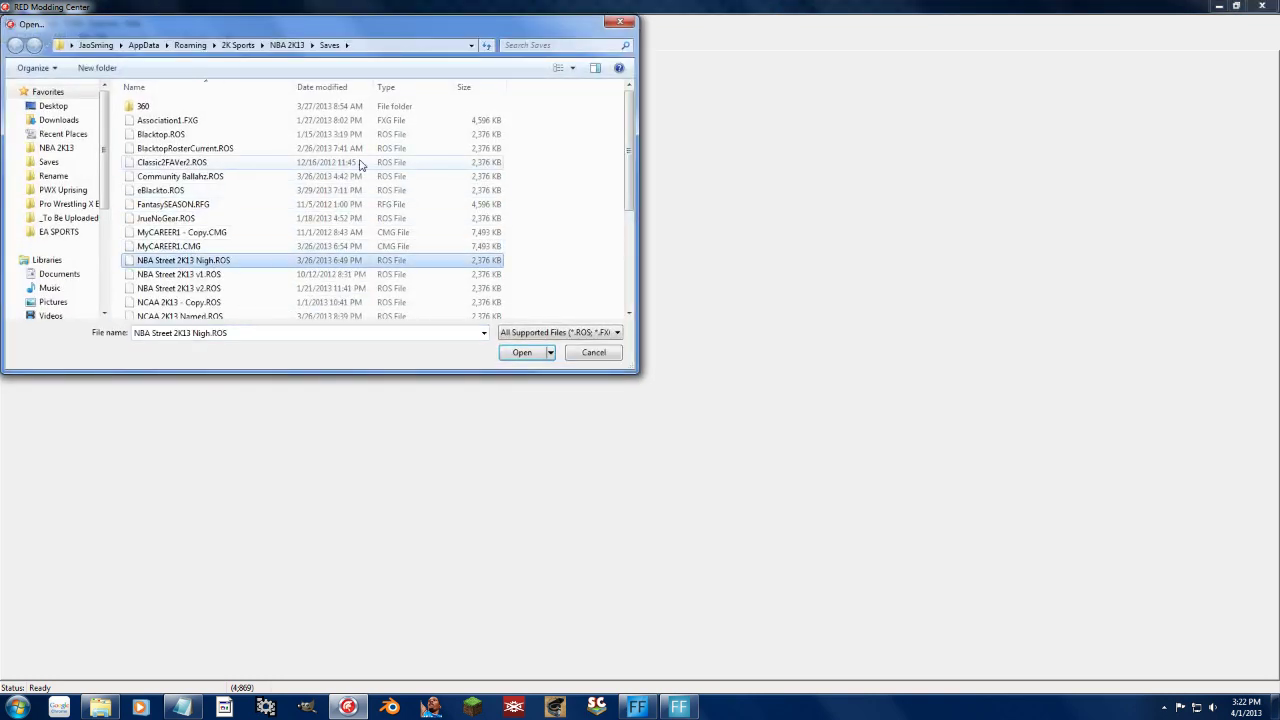
{"action": "scroll", "coordinate": [240, 225], "scroll_direction": "down", "scroll_amount": 4}
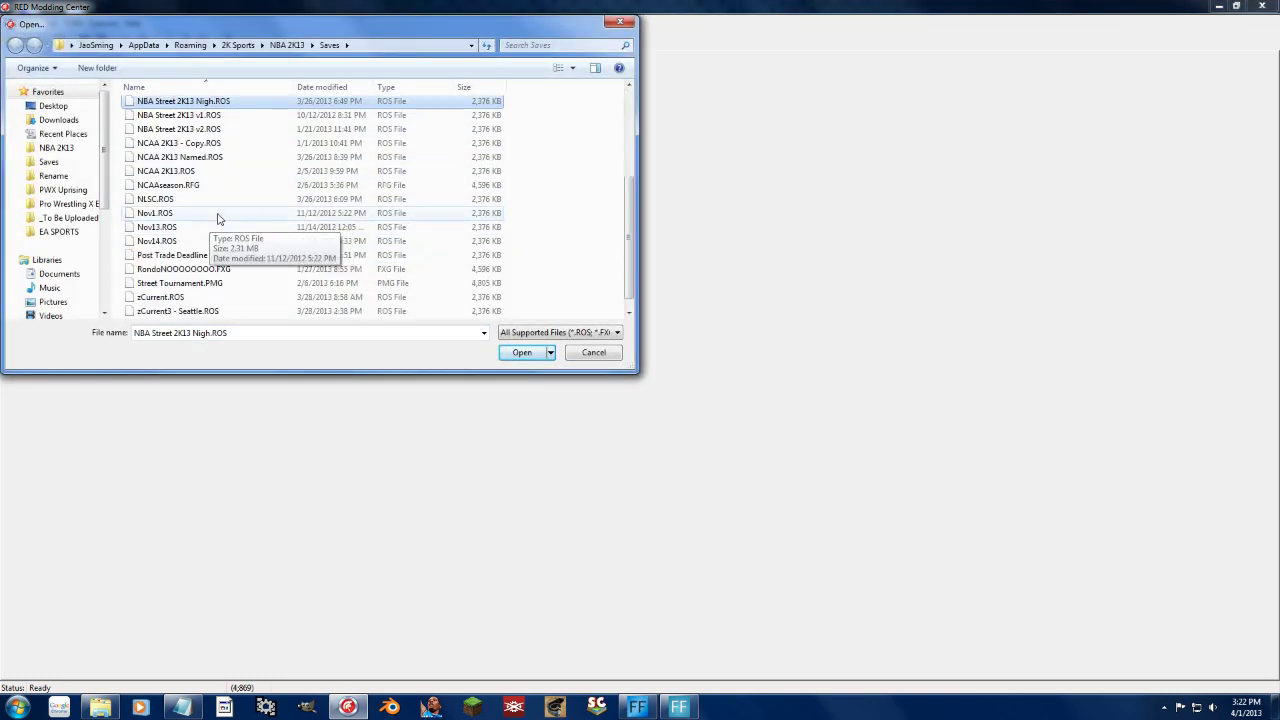
{"action": "scroll", "coordinate": [246, 234], "scroll_direction": "up", "scroll_amount": 2}
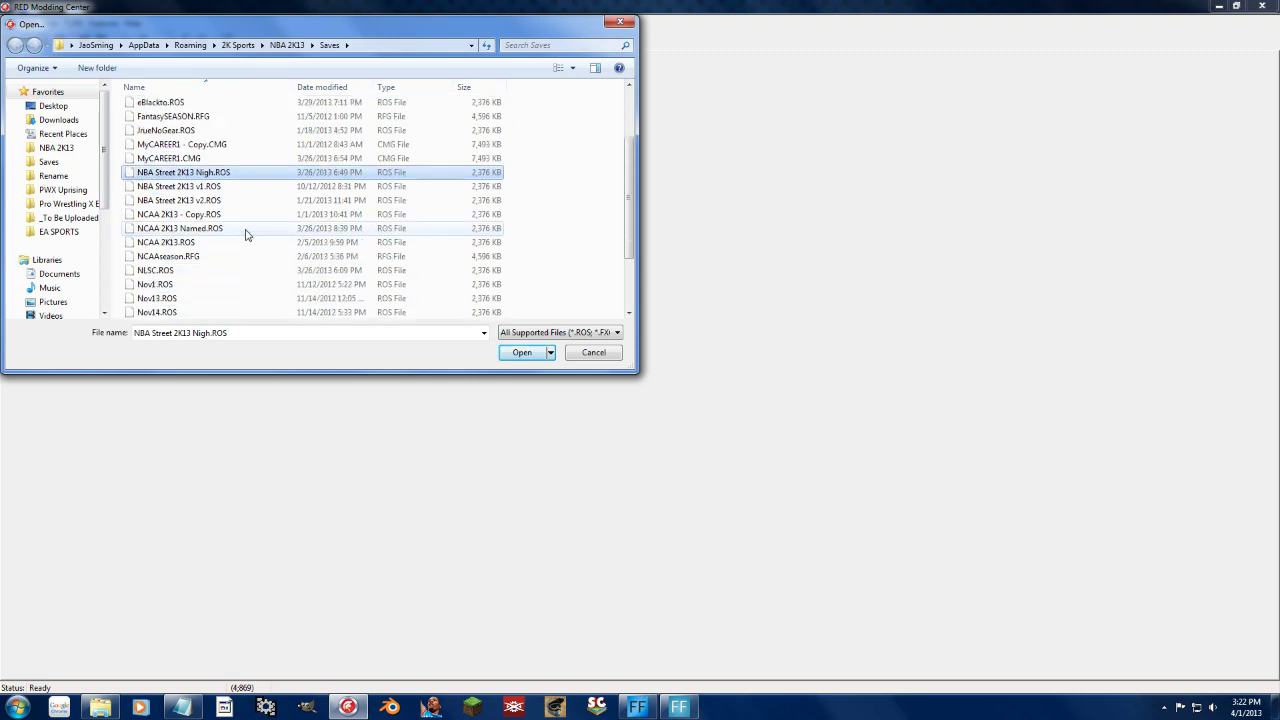
{"action": "double_click", "coordinate": [191, 160]}
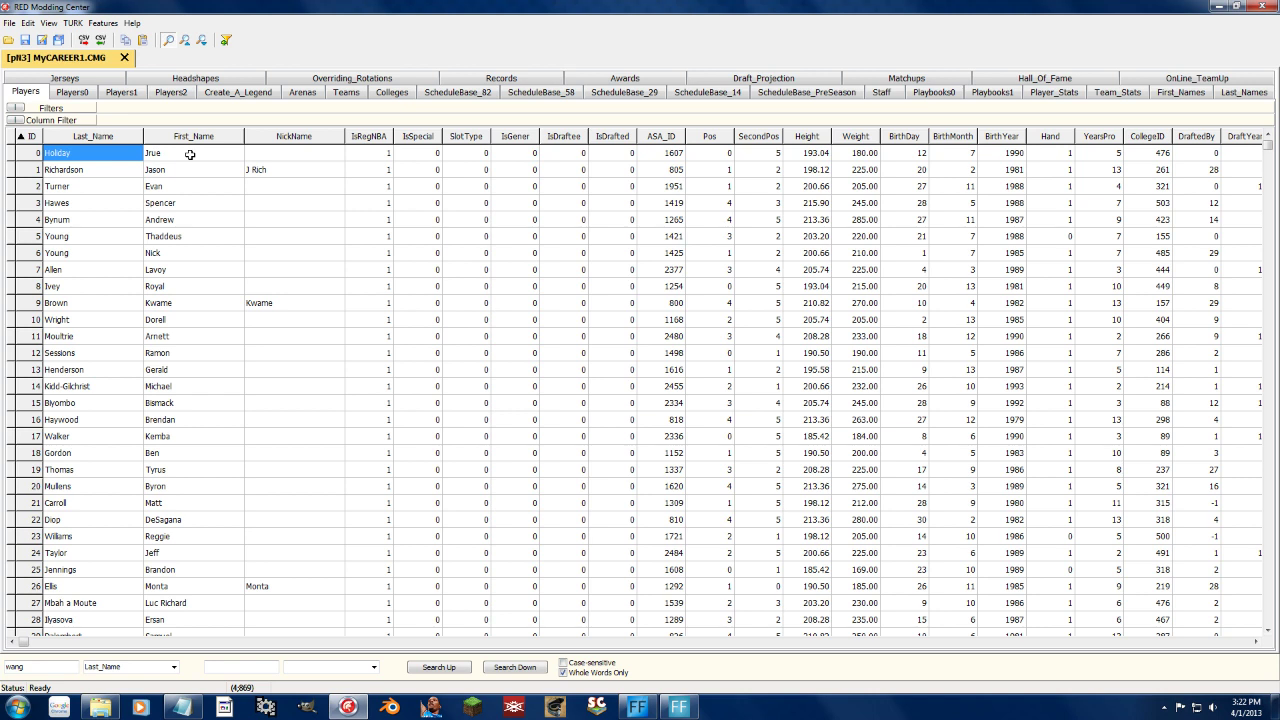
Step: Search by the player's Last_Name plus First_Name to jump to the MyCareer player at row 1035
{"action": "left_click", "coordinate": [165, 420]}
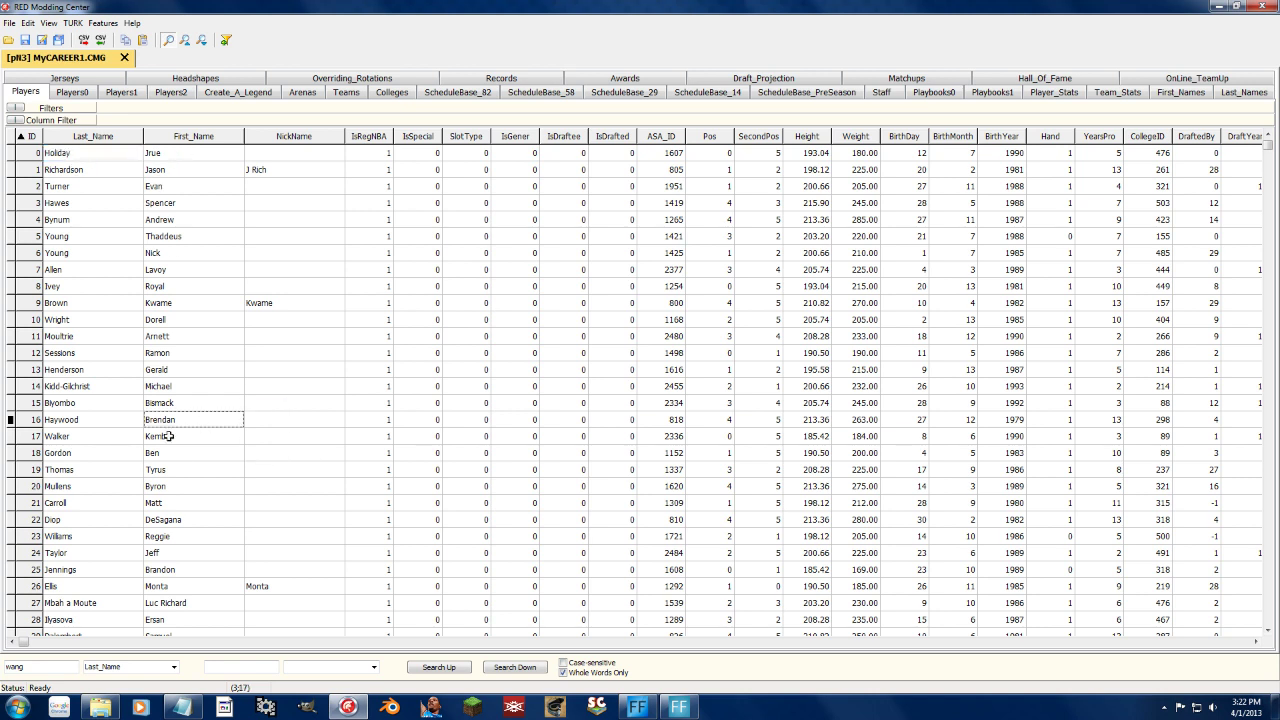
{"action": "left_click", "coordinate": [91, 285]}
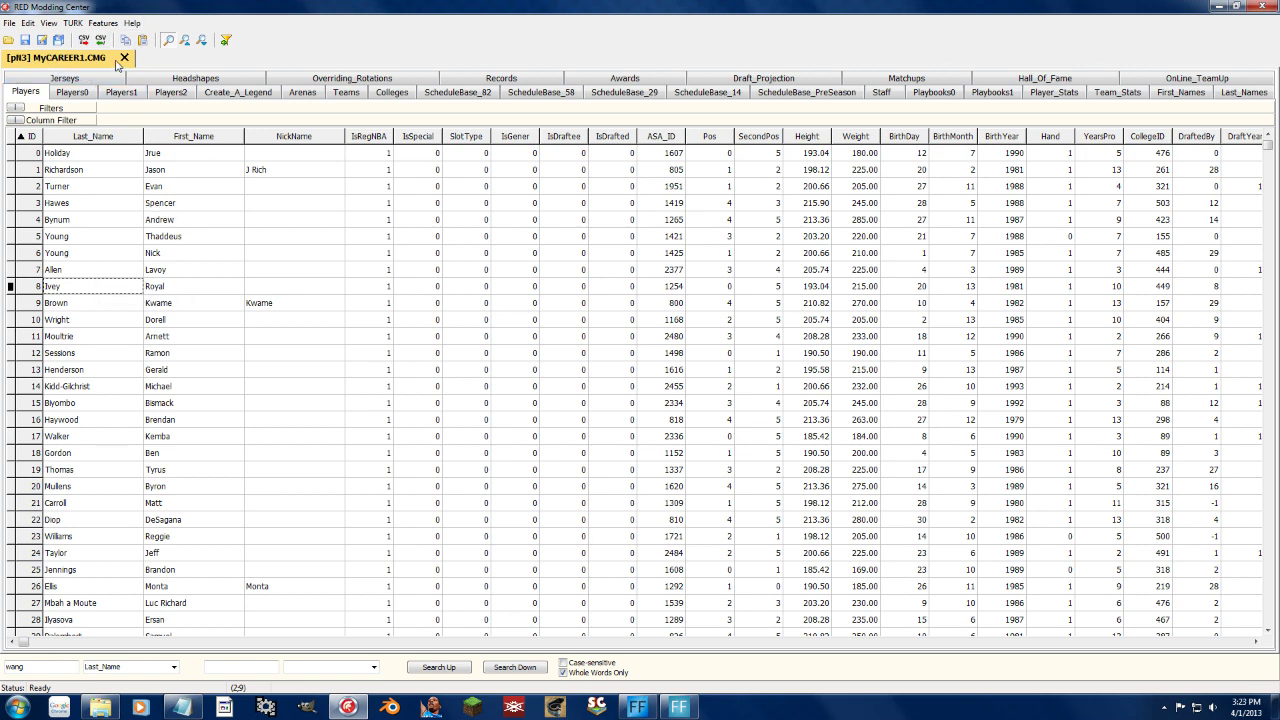
{"action": "left_click", "coordinate": [50, 668]}
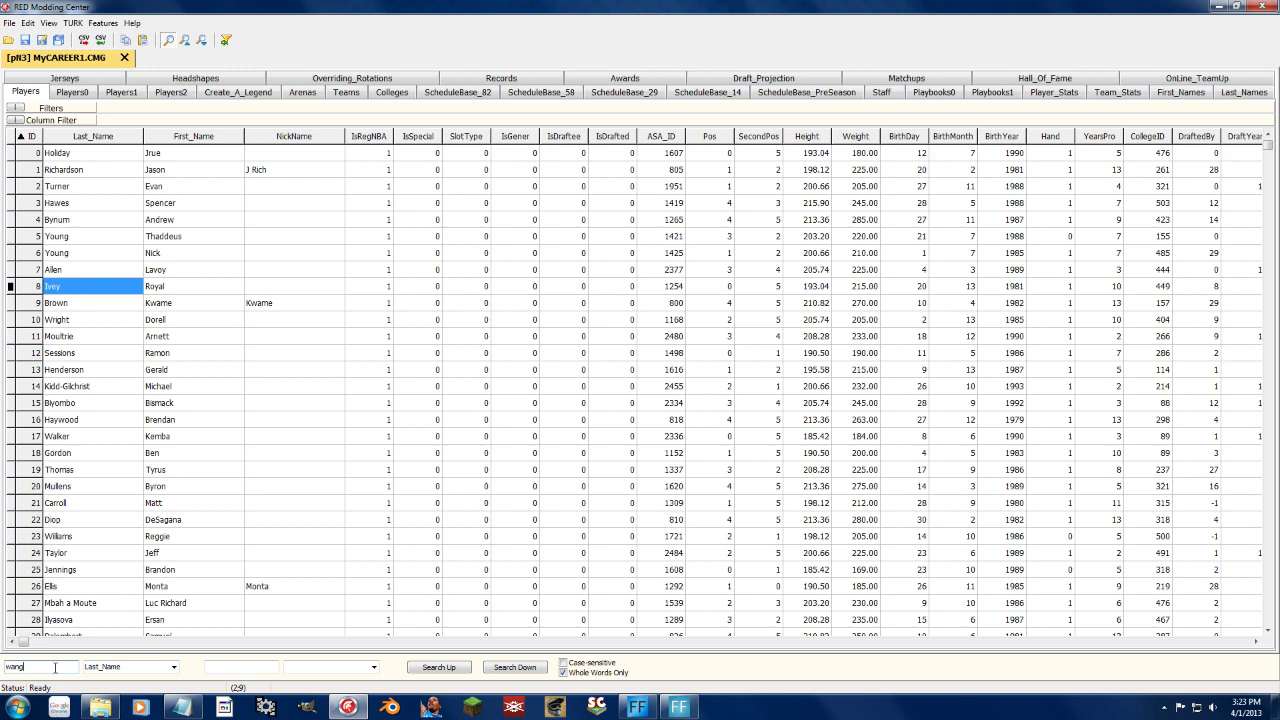
{"action": "type", "text": "Smith"}
{"action": "left_click", "coordinate": [262, 667]}
{"action": "type", "text": "Jon"}
{"action": "left_click", "coordinate": [374, 667]}
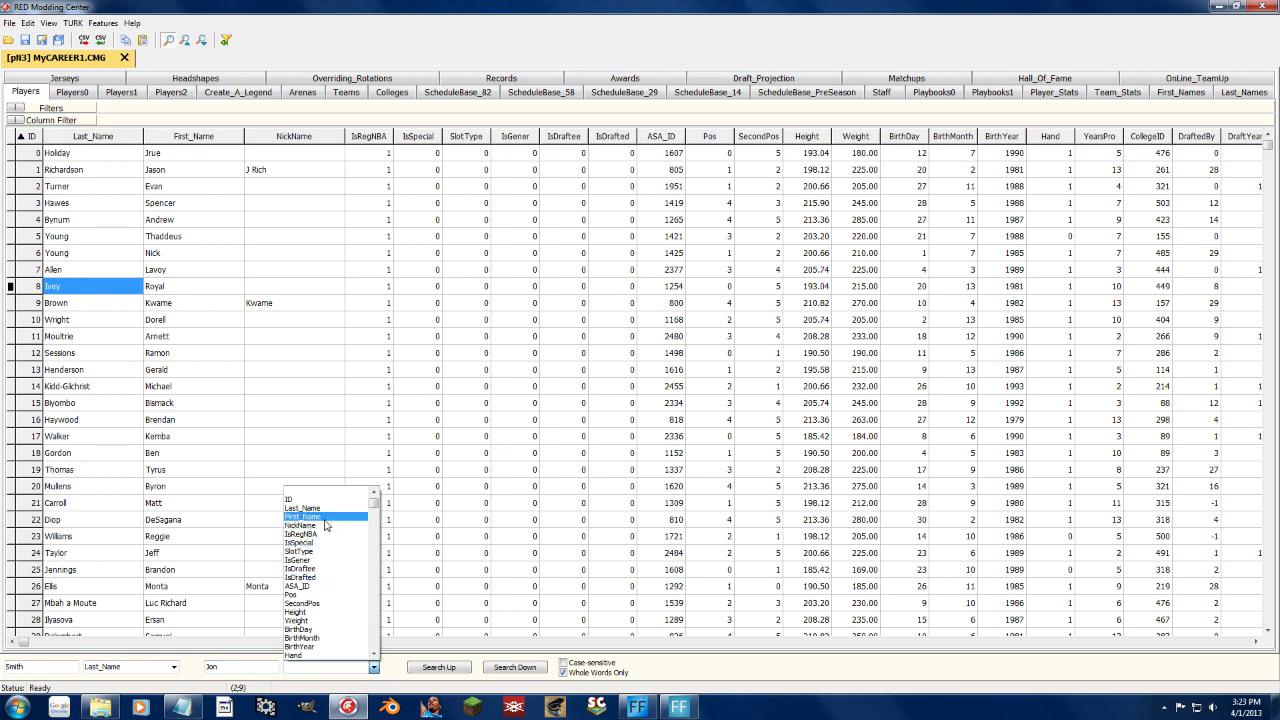
{"action": "left_click", "coordinate": [329, 522]}
{"action": "left_click", "coordinate": [515, 667]}
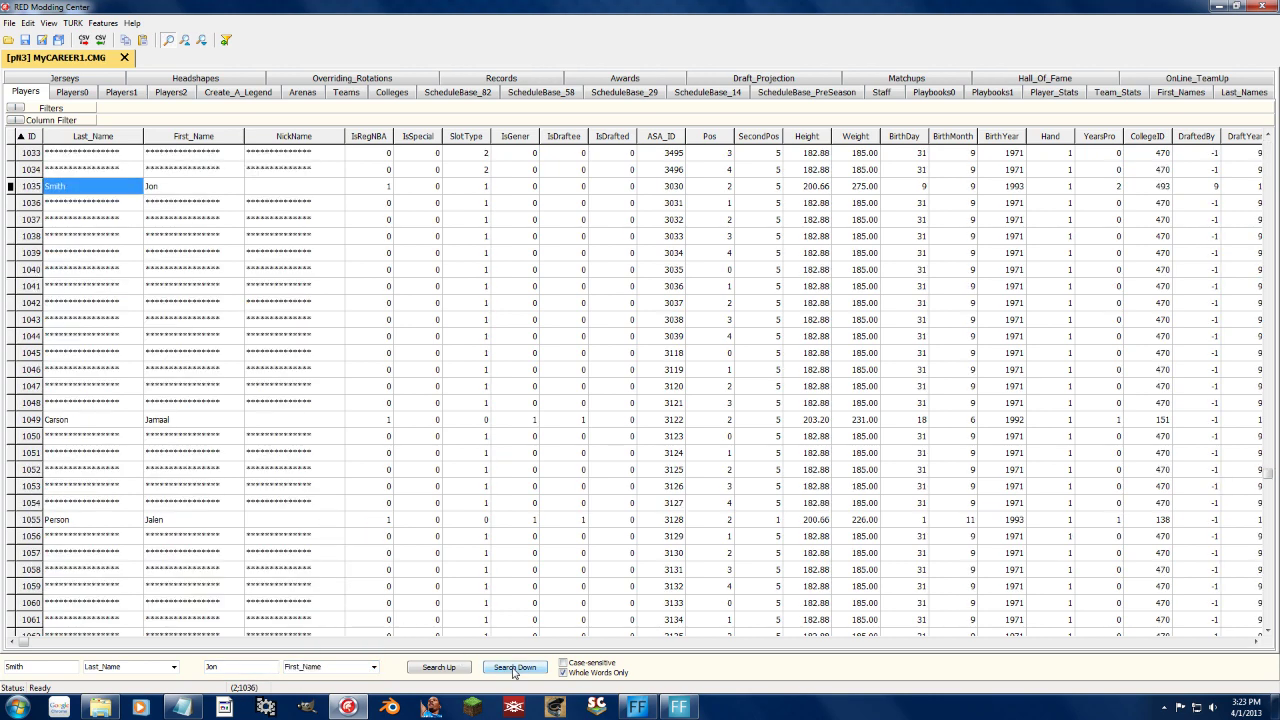
{"action": "left_click", "coordinate": [135, 188]}
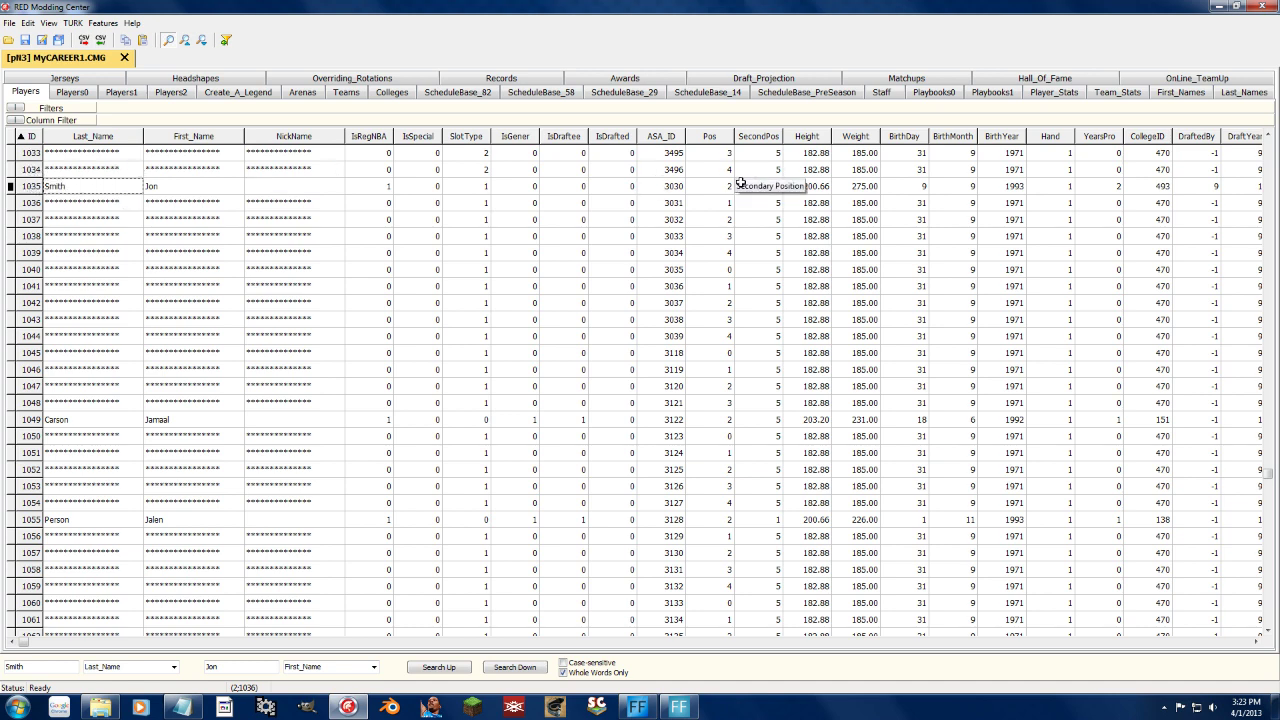
Step: Scroll the Players grid right until row 1035's GenericF and CF_ID columns are visible
{"action": "left_click", "coordinate": [605, 186]}
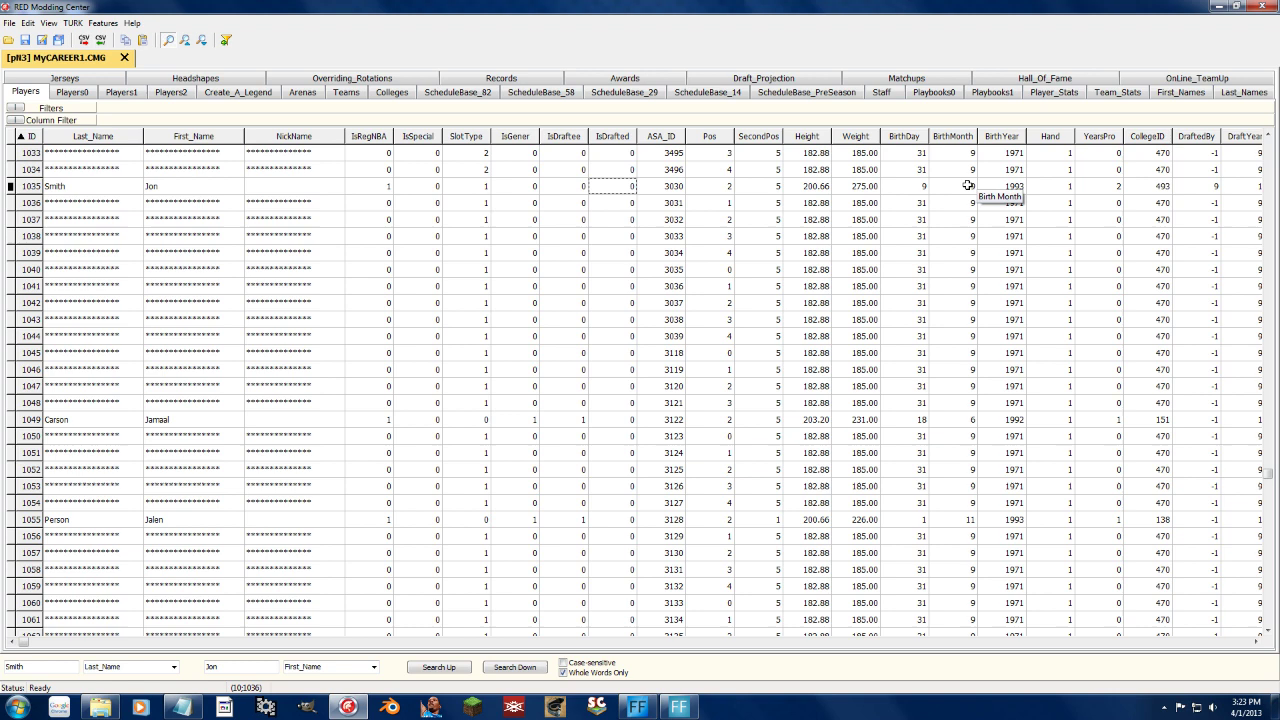
{"action": "left_click", "coordinate": [1256, 643]}
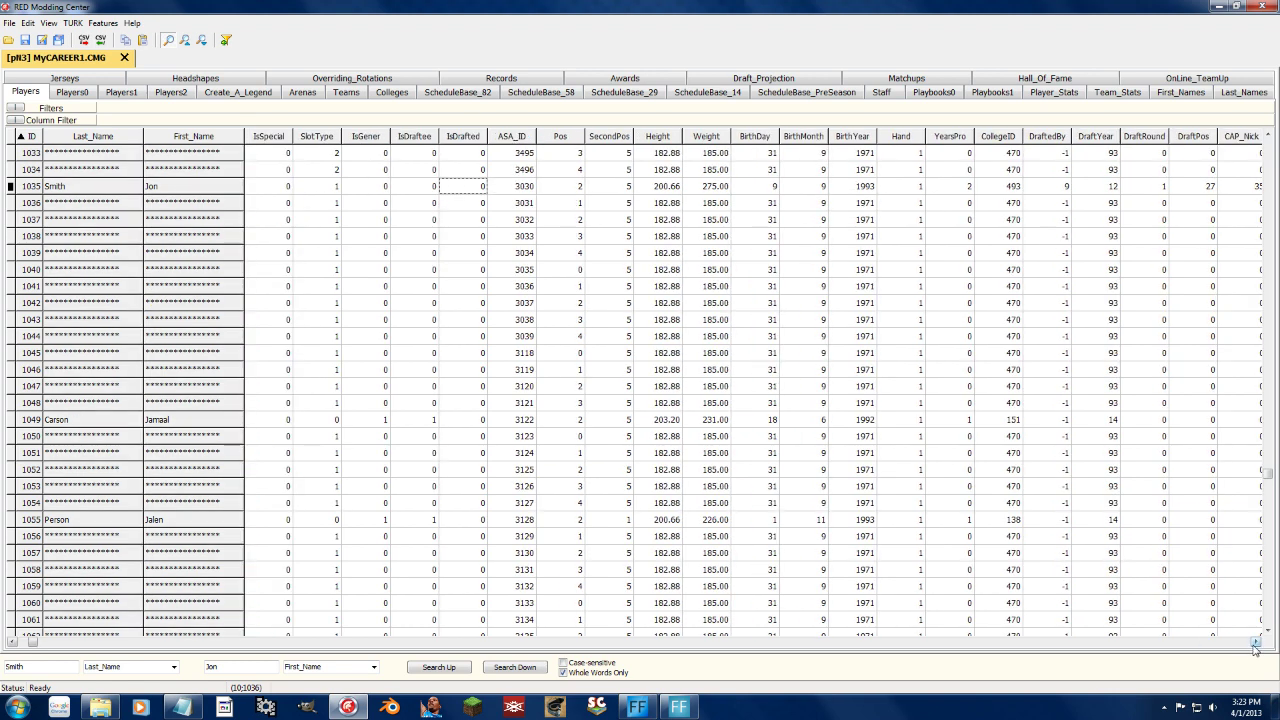
{"action": "left_click_drag", "start_coordinate": [1256, 643], "coordinate": [1256, 643]}
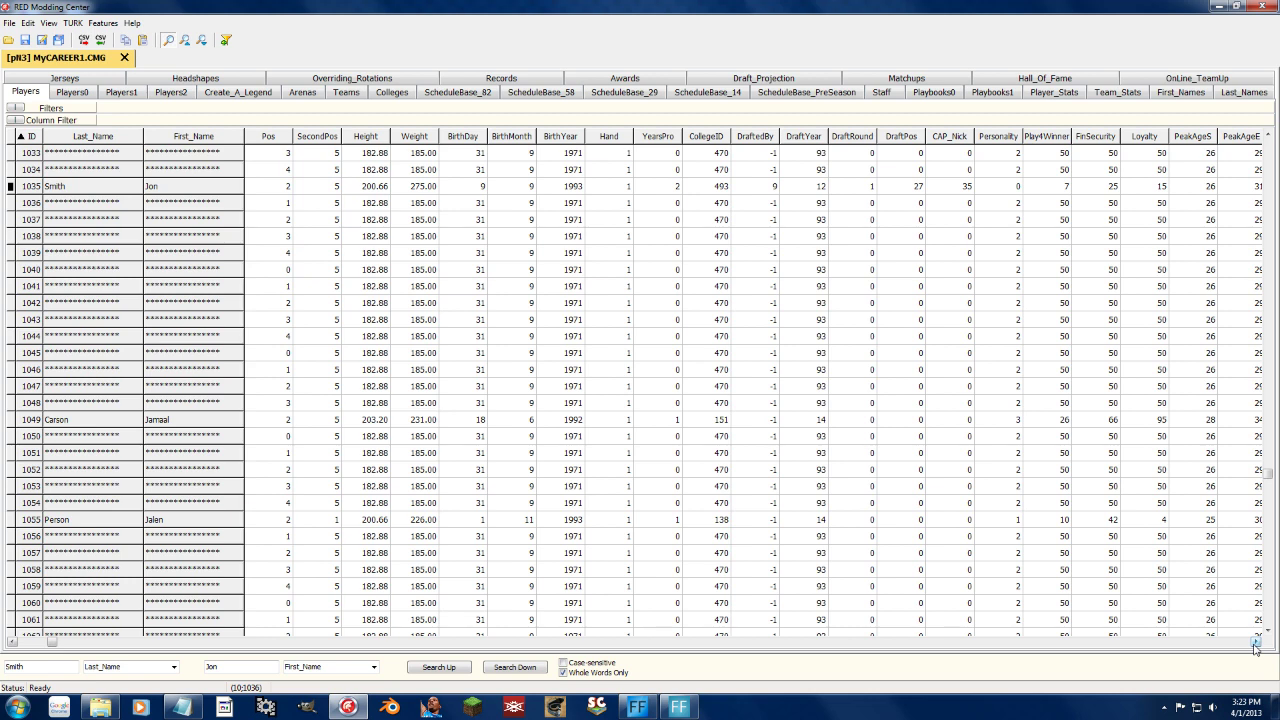
{"action": "left_click", "coordinate": [1256, 643]}
{"action": "left_click", "coordinate": [1256, 643]}
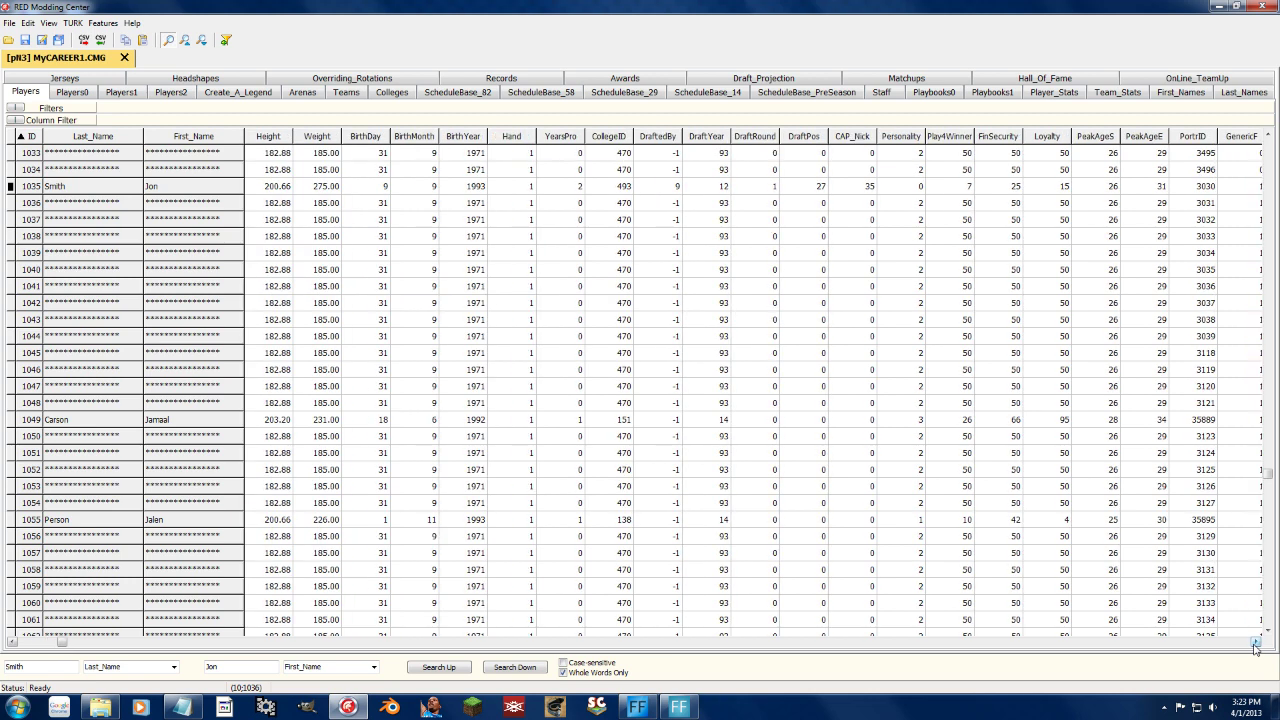
{"action": "left_click", "coordinate": [1256, 643]}
{"action": "left_click", "coordinate": [1256, 643]}
{"action": "left_click", "coordinate": [1256, 643]}
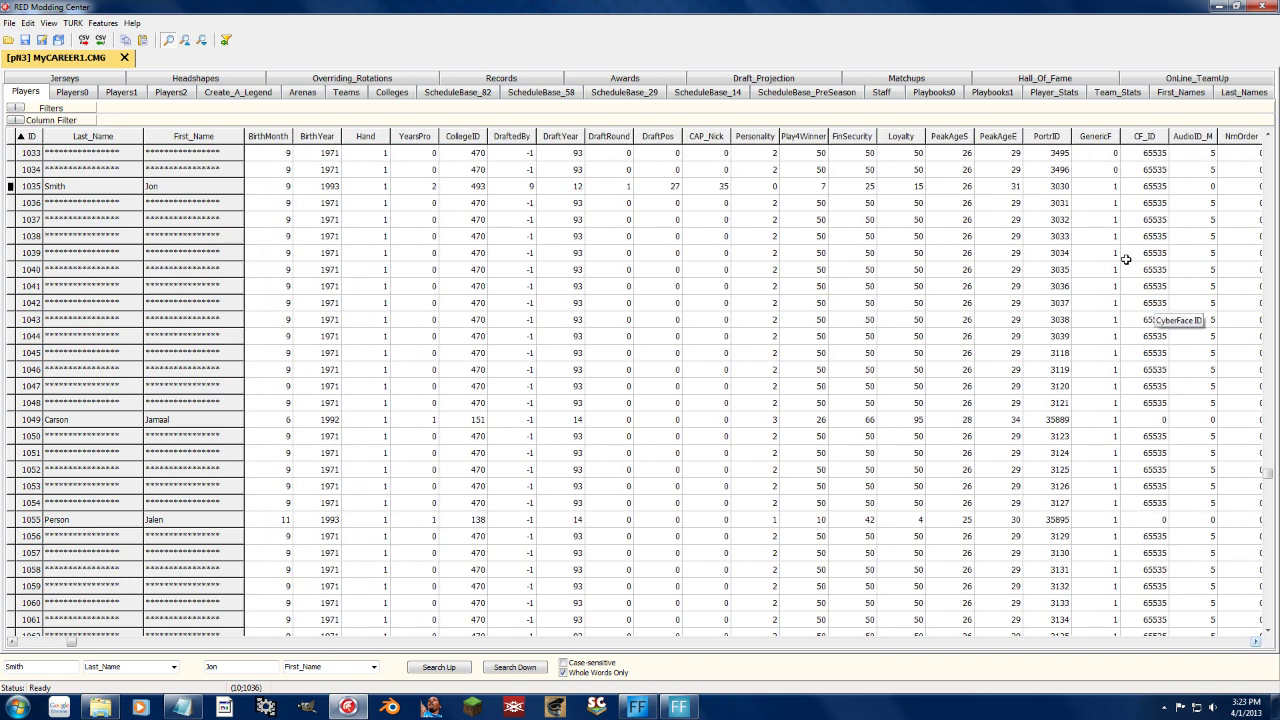
Step: Change row 1035's GenericF value from 1 to 0
{"action": "left_click", "coordinate": [1112, 218]}
{"action": "left_click", "coordinate": [1100, 186]}
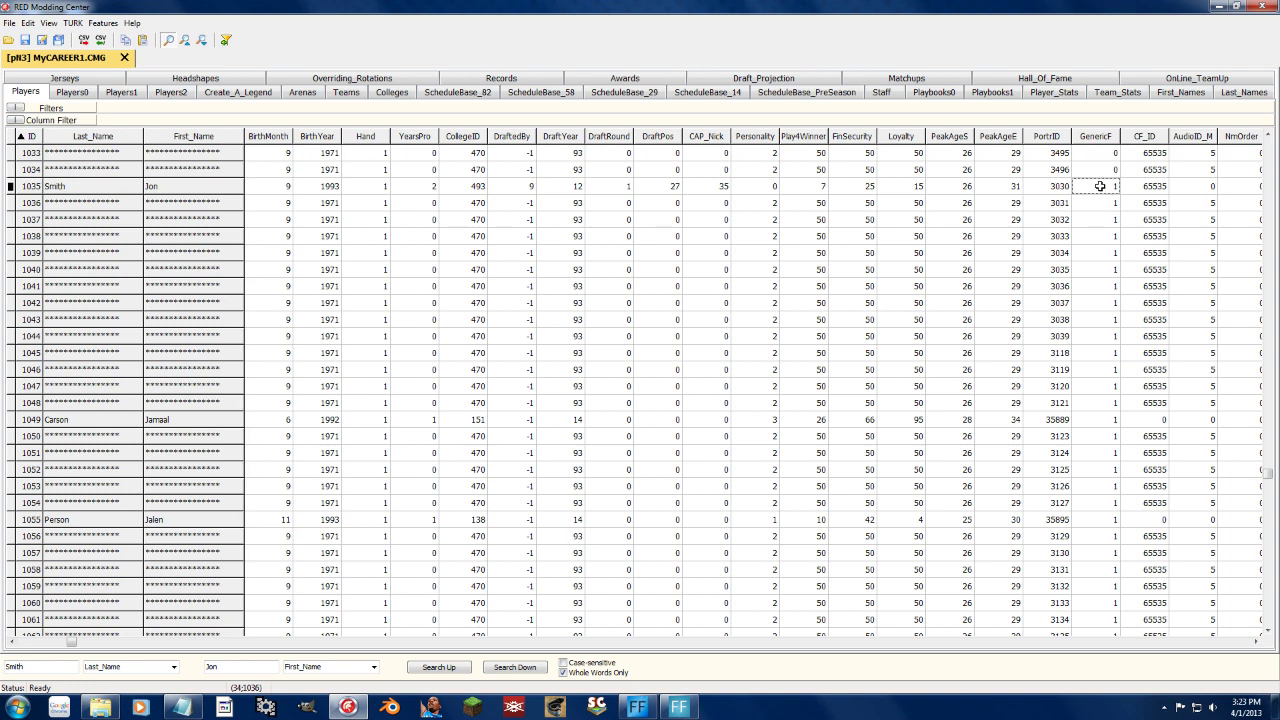
{"action": "left_click", "coordinate": [1105, 169]}
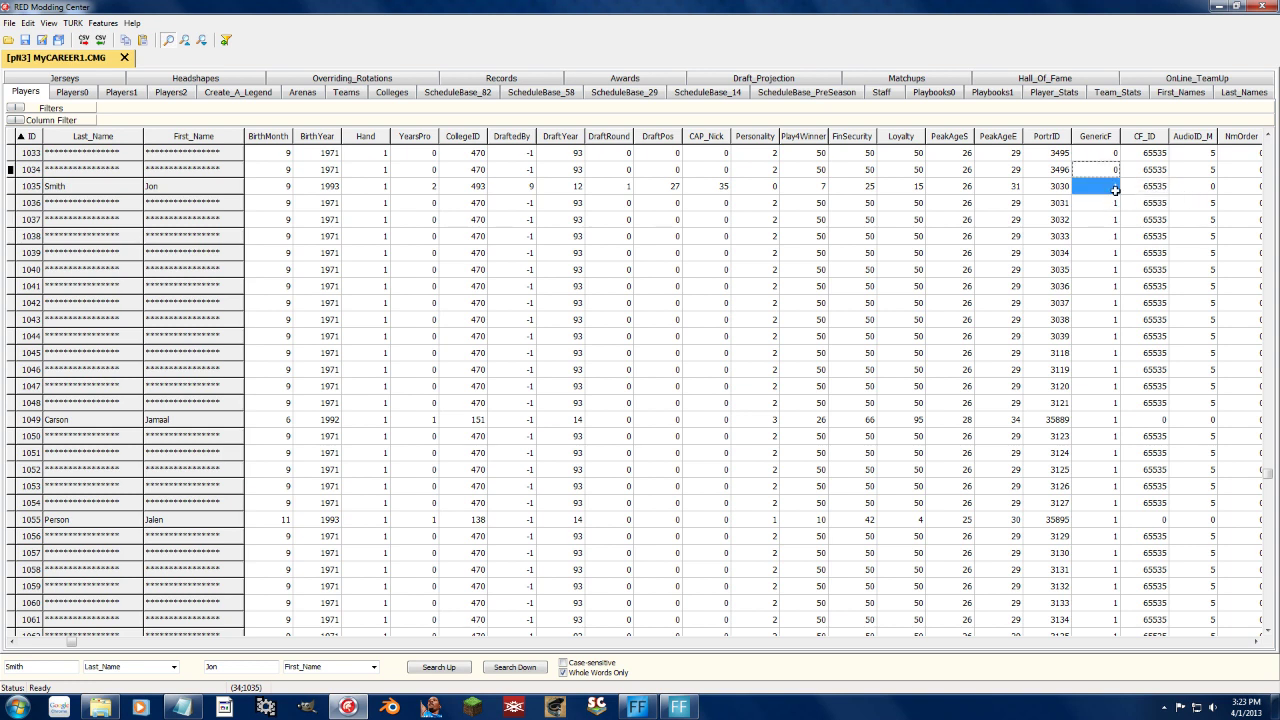
{"action": "mouse_move", "coordinate": [1100, 186]}
{"action": "left_mouse_down"}
{"action": "mouse_move", "coordinate": [773, 207]}
{"action": "mouse_move", "coordinate": [443, 200]}
{"action": "mouse_move", "coordinate": [1015, 205]}
{"action": "left_mouse_up"}
{"action": "left_click", "coordinate": [1110, 236]}
{"action": "left_click", "coordinate": [1101, 191]}
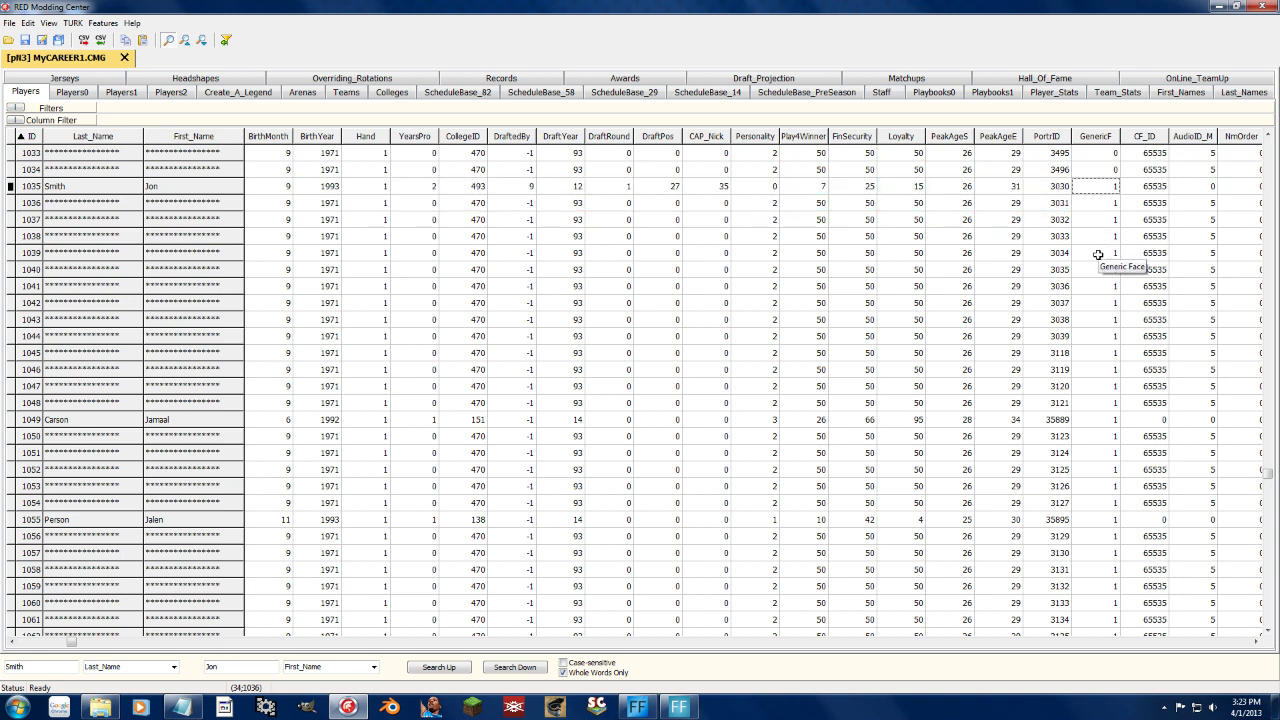
{"action": "type", "text": "0"}
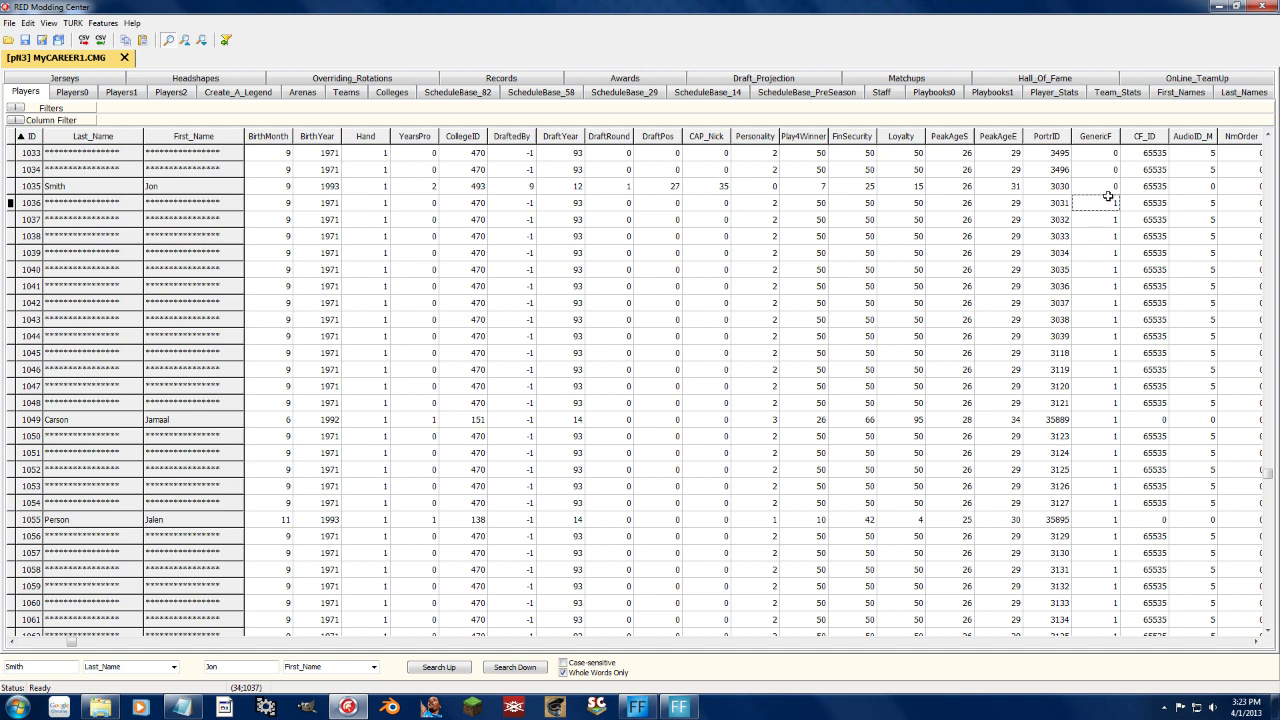
{"action": "left_click", "coordinate": [1138, 193]}
Step: Open the pinned NBA 2K13 folder and browse its png cyberface files, selecting png5191.iff
{"action": "right_click", "coordinate": [100, 707]}
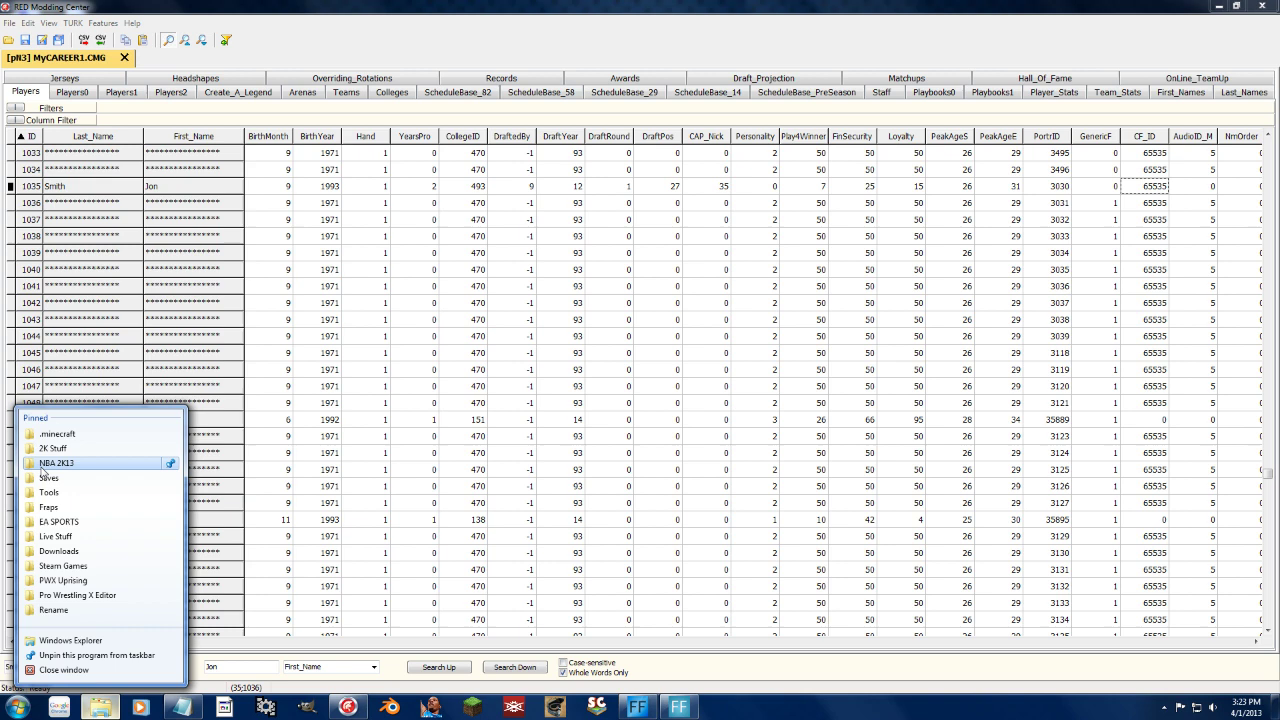
{"action": "left_click", "coordinate": [48, 468]}
{"action": "mouse_move", "coordinate": [715, 180]}
{"action": "left_mouse_down"}
{"action": "mouse_move", "coordinate": [718, 432]}
{"action": "mouse_move", "coordinate": [717, 390]}
{"action": "left_mouse_up"}
{"action": "left_click", "coordinate": [351, 416]}
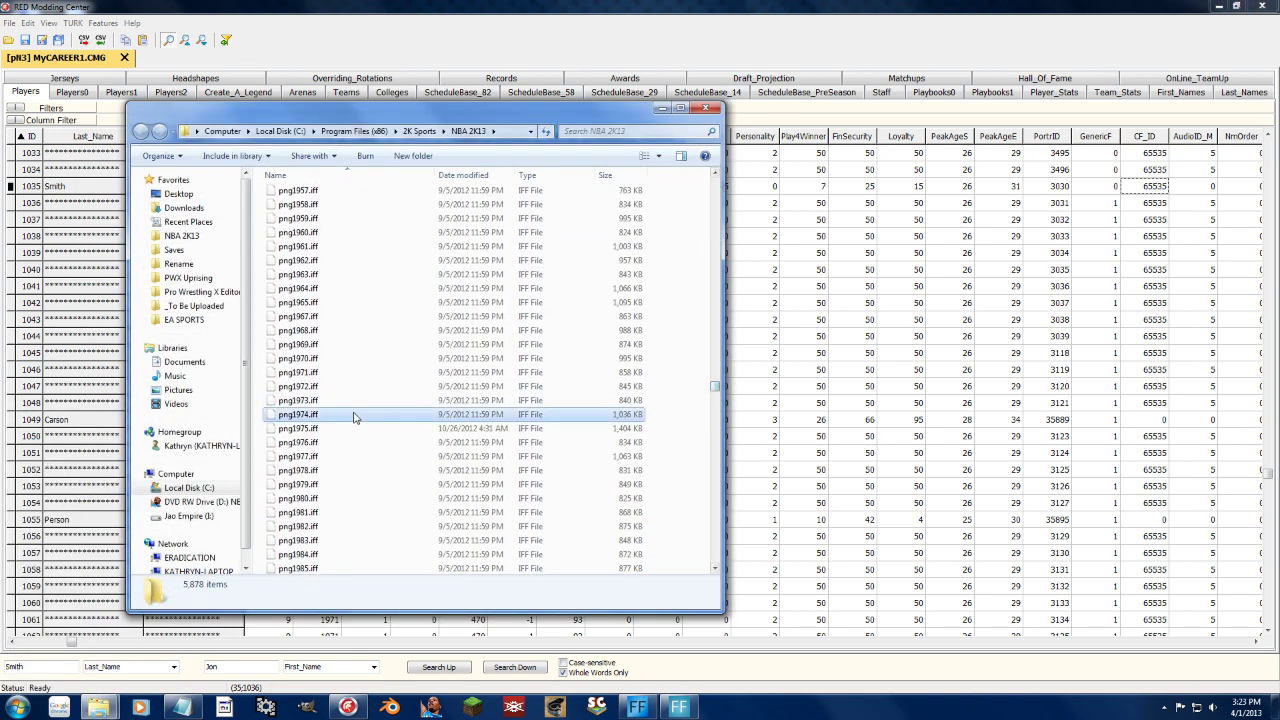
{"action": "scroll", "coordinate": [351, 400], "scroll_direction": "down", "scroll_amount": 10}
{"action": "scroll", "coordinate": [351, 392], "scroll_direction": "down", "scroll_amount": 15}
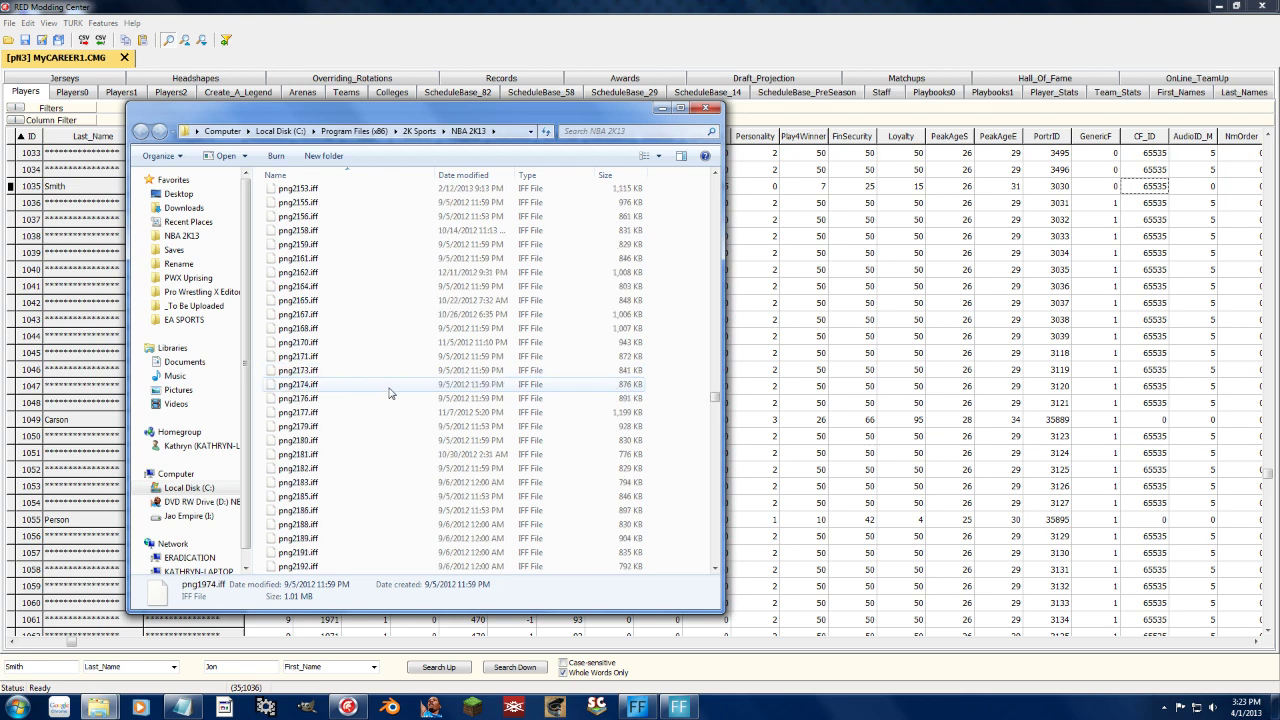
{"action": "scroll", "coordinate": [401, 398], "scroll_direction": "down", "scroll_amount": 15}
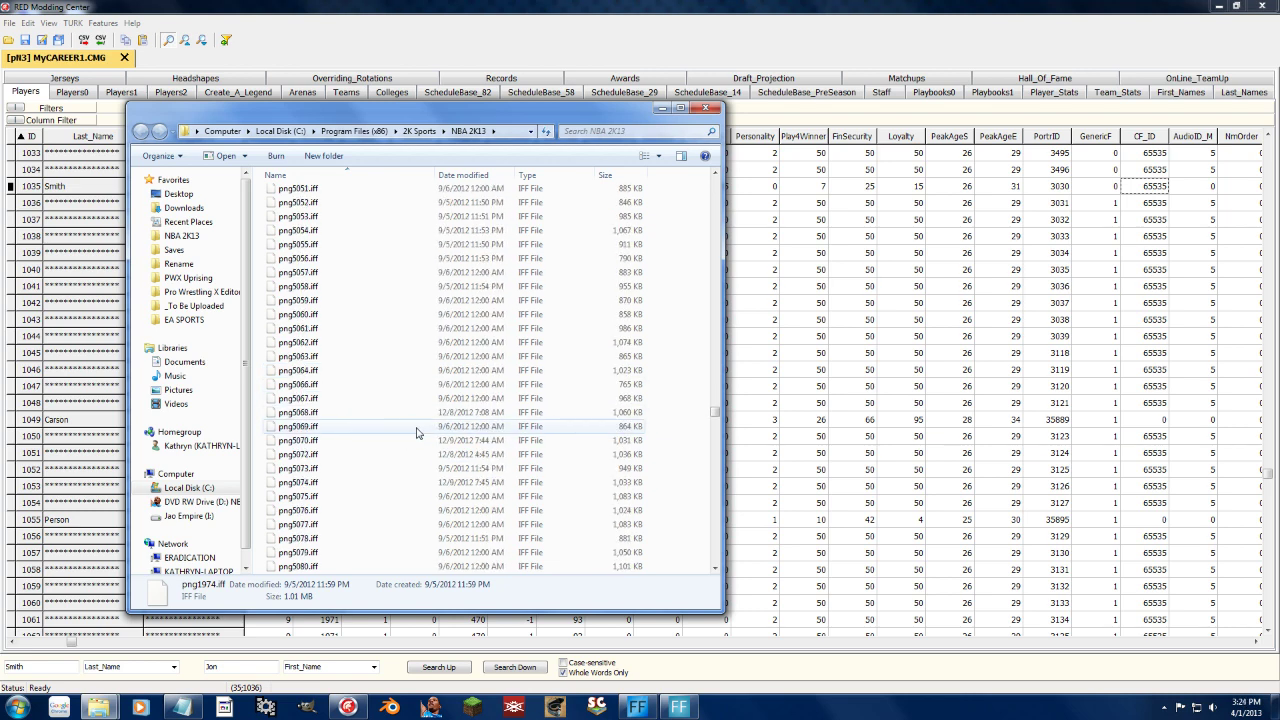
{"action": "scroll", "coordinate": [417, 432], "scroll_direction": "down", "scroll_amount": 15}
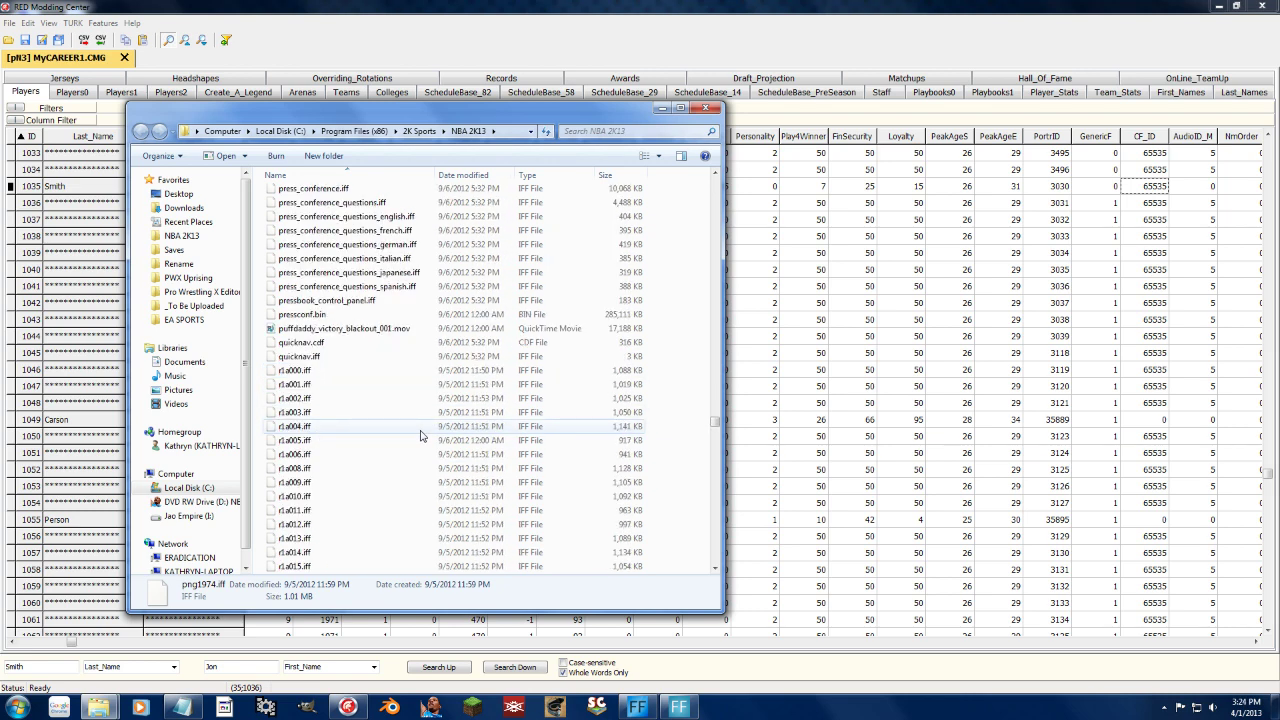
{"action": "scroll", "coordinate": [379, 432], "scroll_direction": "up", "scroll_amount": 5}
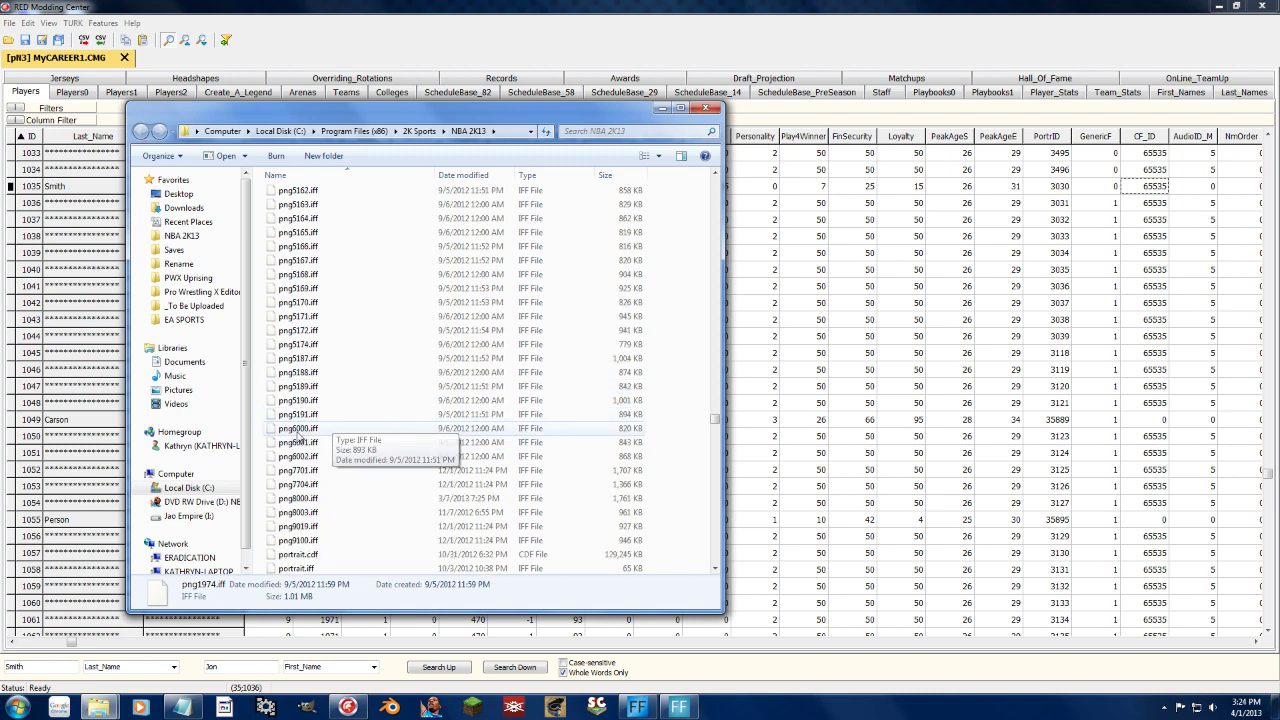
{"action": "left_click", "coordinate": [298, 416]}
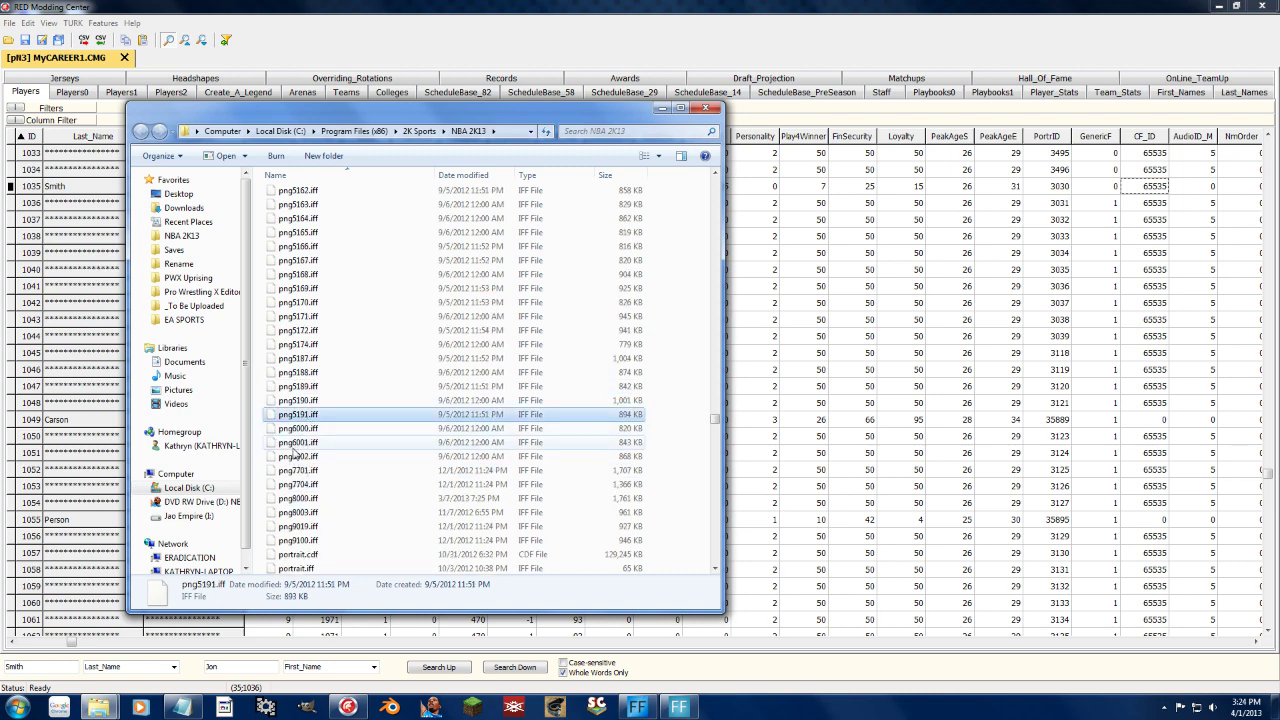
Step: Back in the player table, change player 1035's CF_ID from 65535 to 5555
{"action": "double_click", "coordinate": [298, 414]}
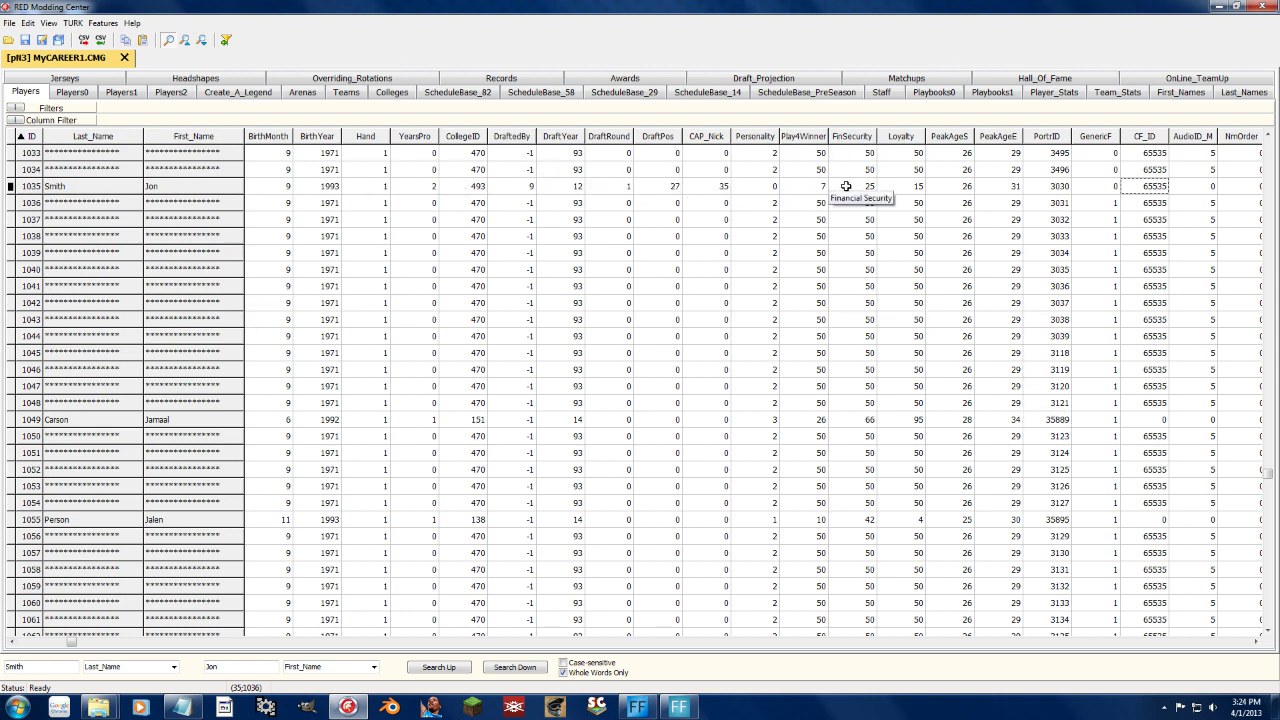
{"action": "type", "text": "555"}
{"action": "left_click", "coordinate": [1146, 201]}
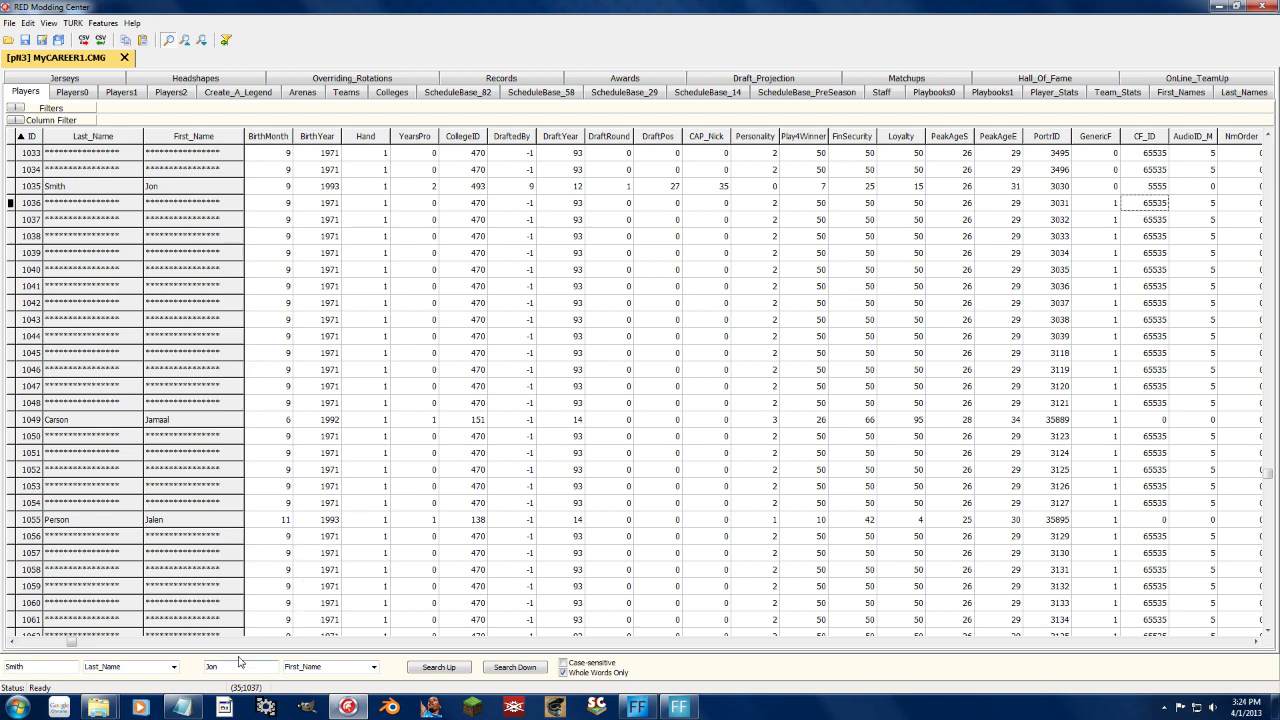
Step: Copy png5187.iff in the NBA 2K13 folder and rename the duplicate to png5555.iff
{"action": "mouse_move", "coordinate": [98, 707]}
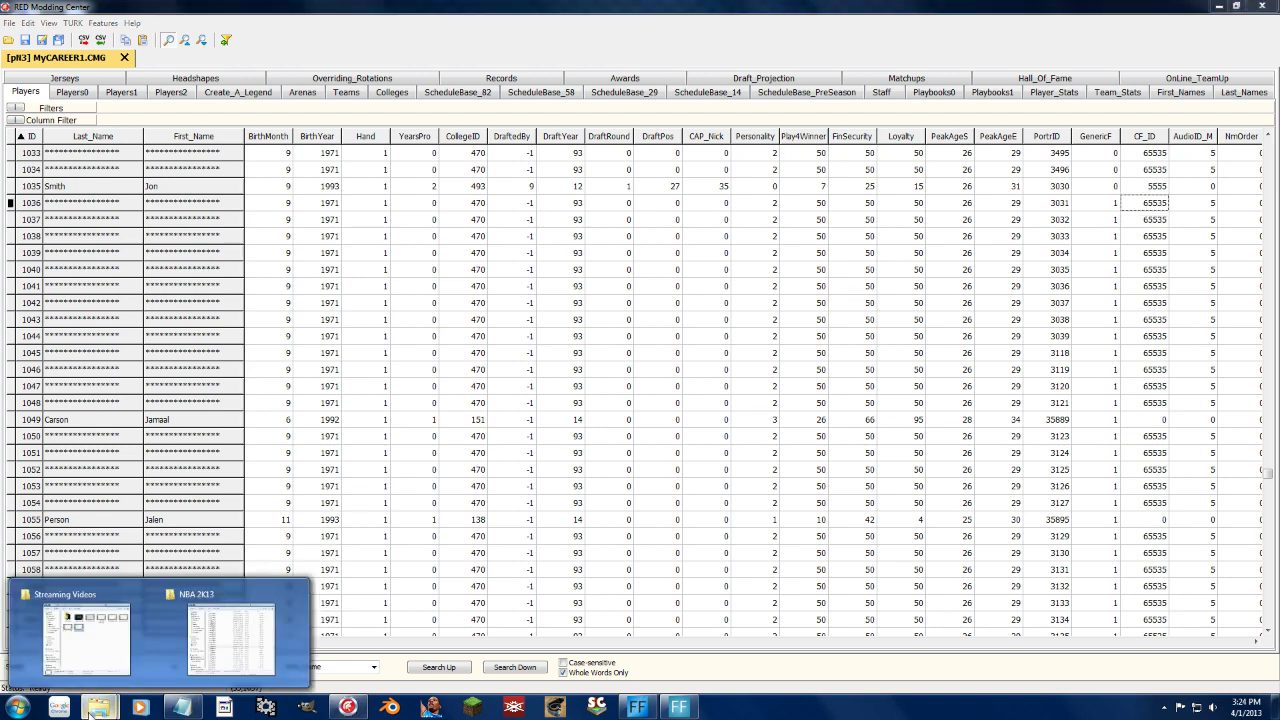
{"action": "left_click", "coordinate": [206, 642]}
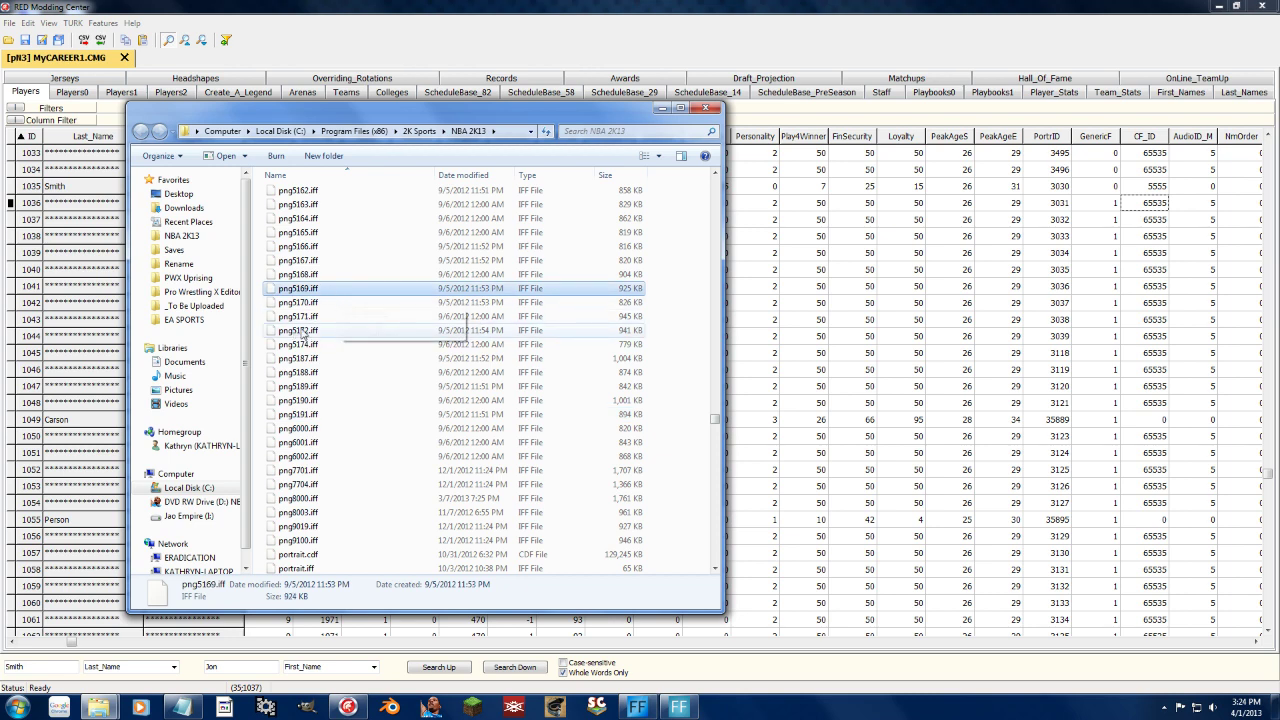
{"action": "left_click", "coordinate": [331, 360]}
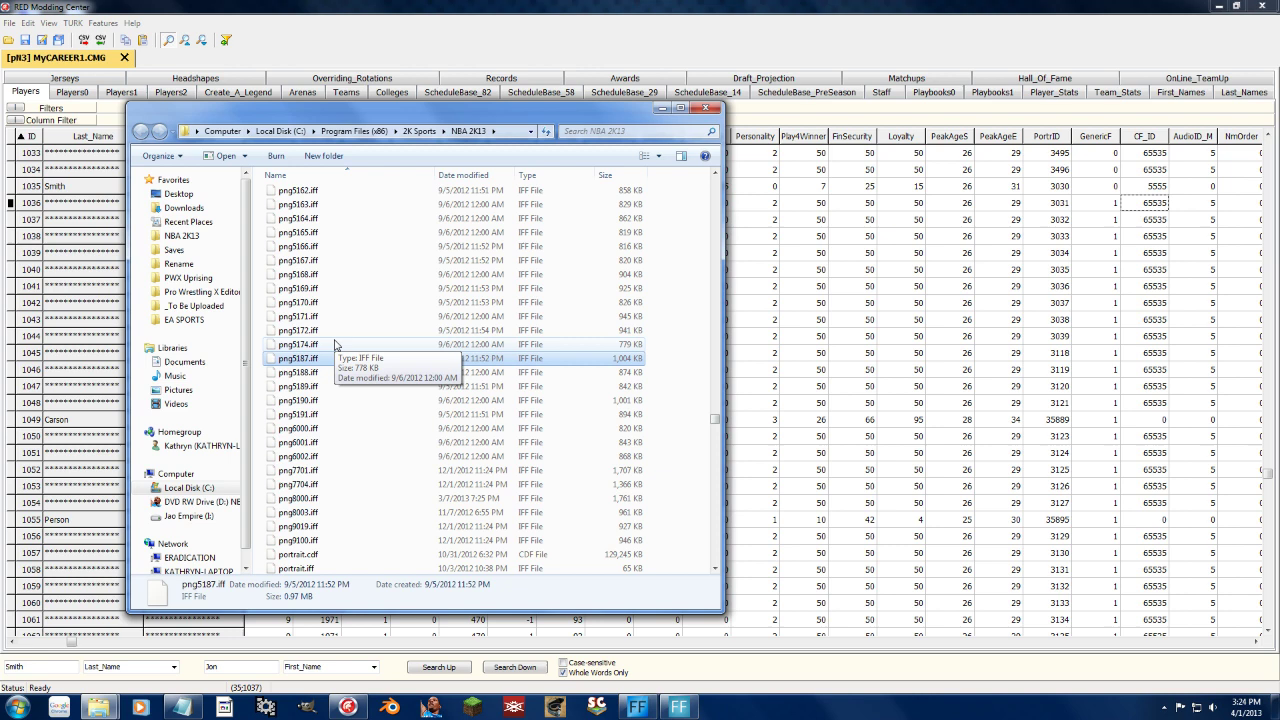
{"action": "key", "text": "ctrl+c"}
{"action": "key", "text": "ctrl+v"}
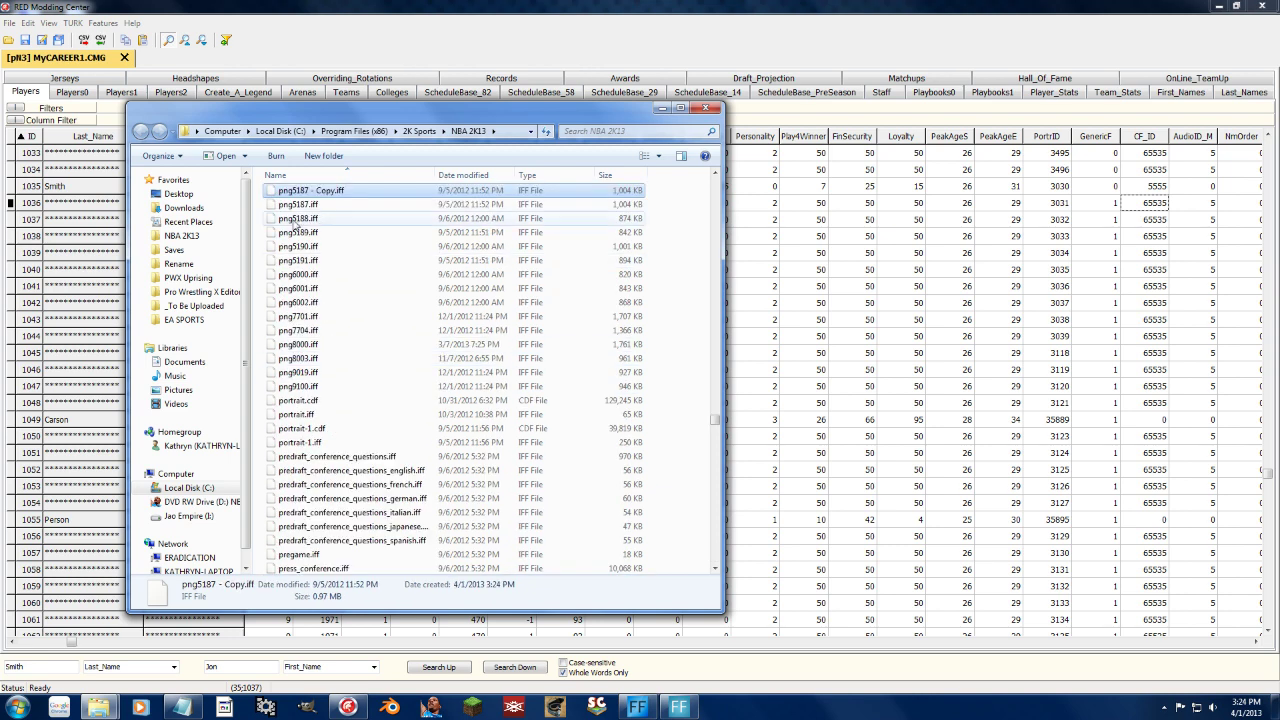
{"action": "left_click", "coordinate": [311, 191]}
{"action": "type", "text": "png555"}
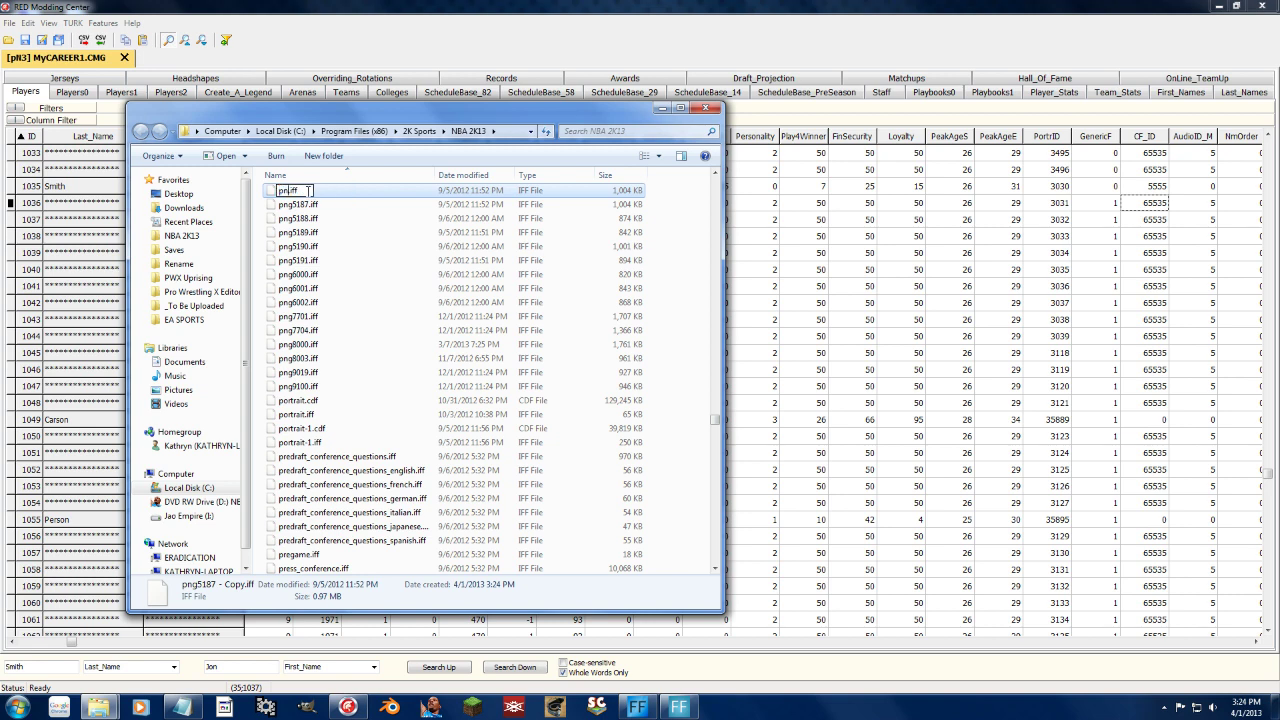
{"action": "type", "text": "5"}
{"action": "key", "text": "Return"}
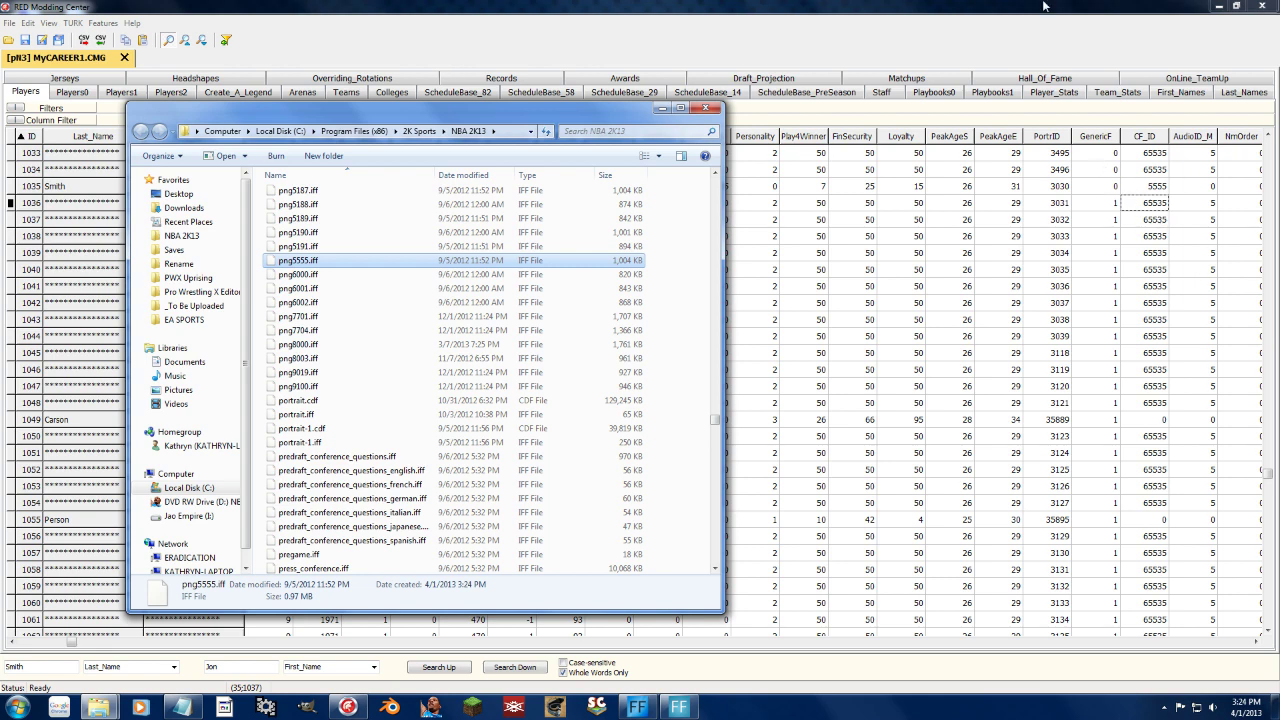
{"action": "key", "text": "Escape"}
Step: Search by last name only, dropping the First_Name criterion, to reach player 828 with CF_ID 1244
{"action": "double_click", "coordinate": [27, 668]}
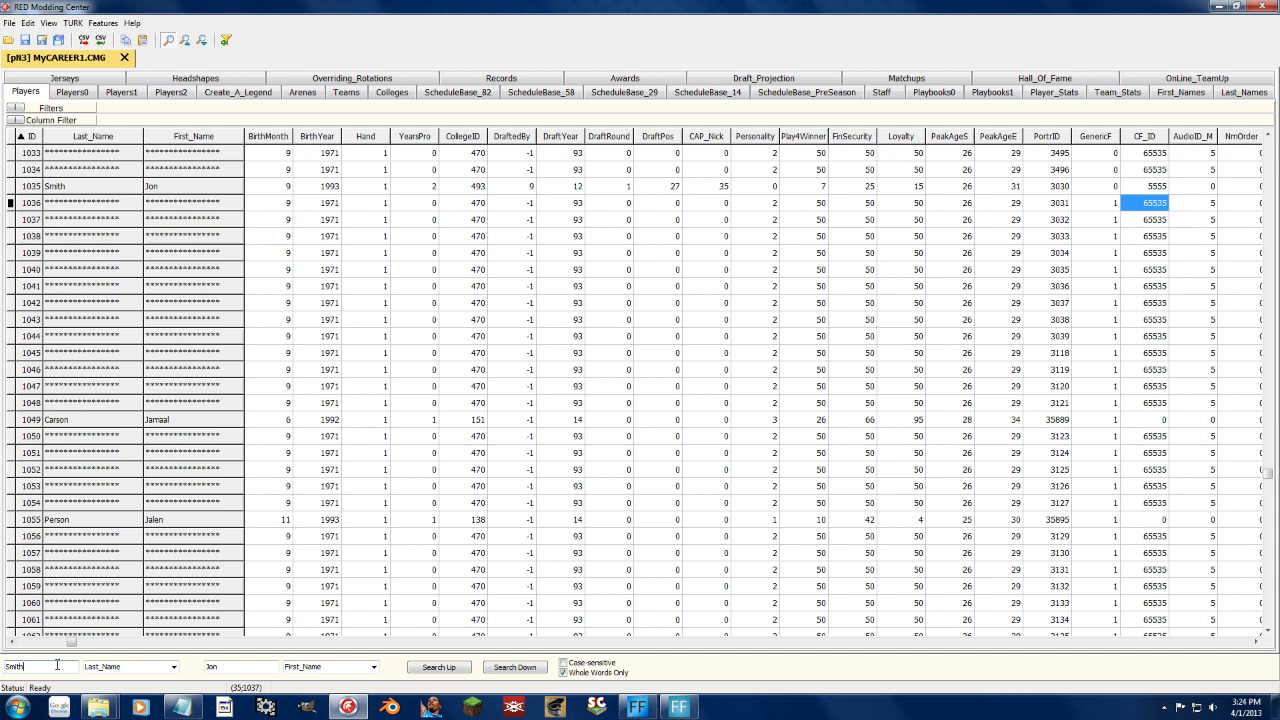
{"action": "type", "text": "wang"}
{"action": "left_click", "coordinate": [373, 667]}
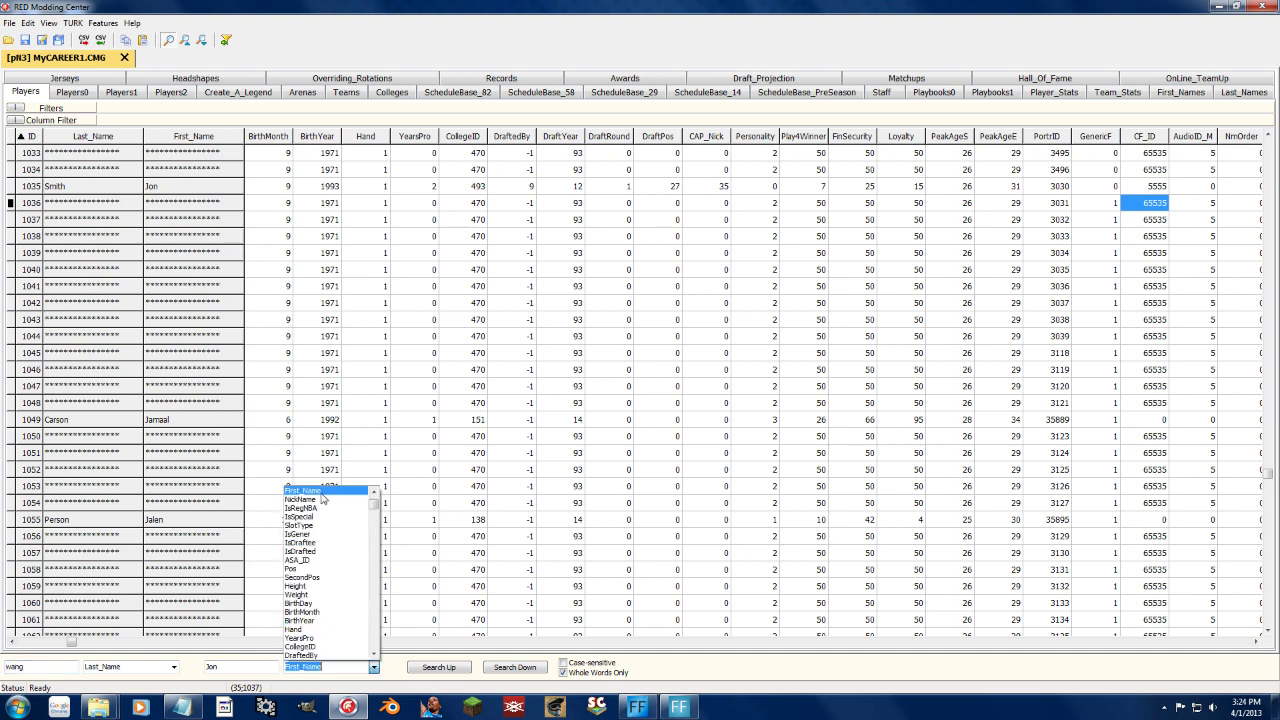
{"action": "key", "text": "BackSpace"}
{"action": "left_click", "coordinate": [250, 647]}
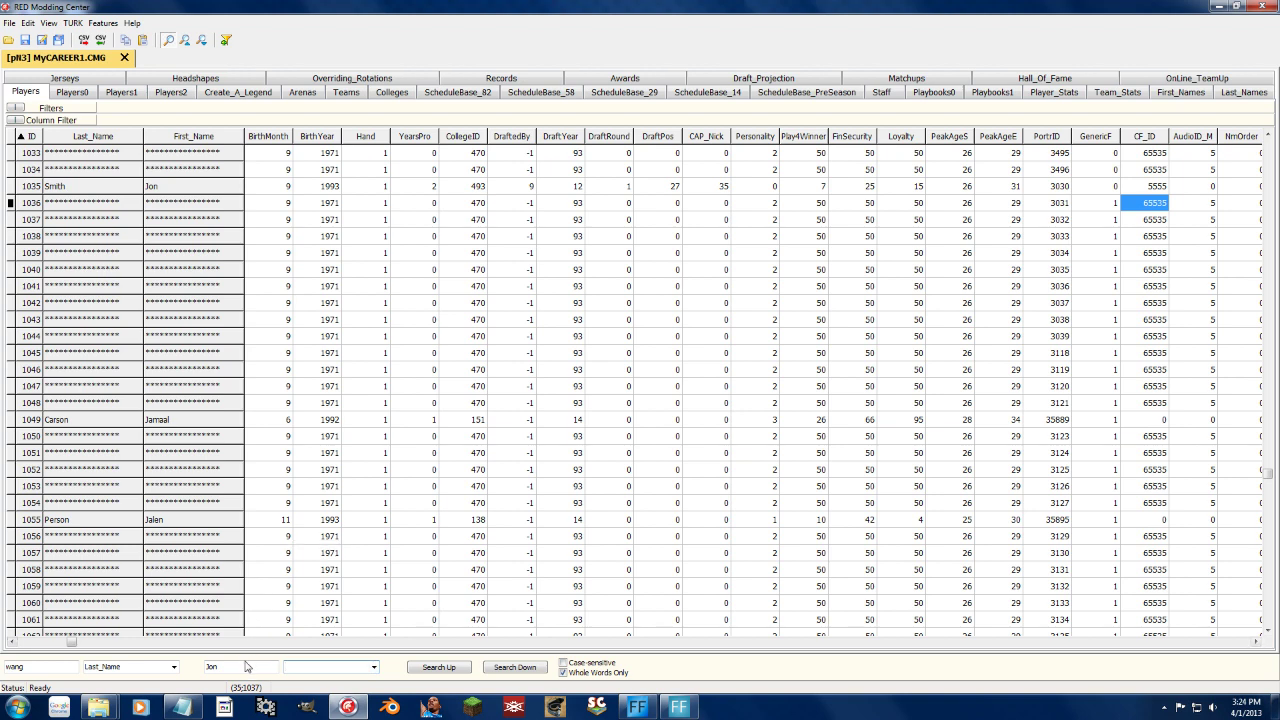
{"action": "double_click", "coordinate": [212, 666]}
{"action": "key", "text": "BackSpace"}
{"action": "left_click", "coordinate": [446, 668]}
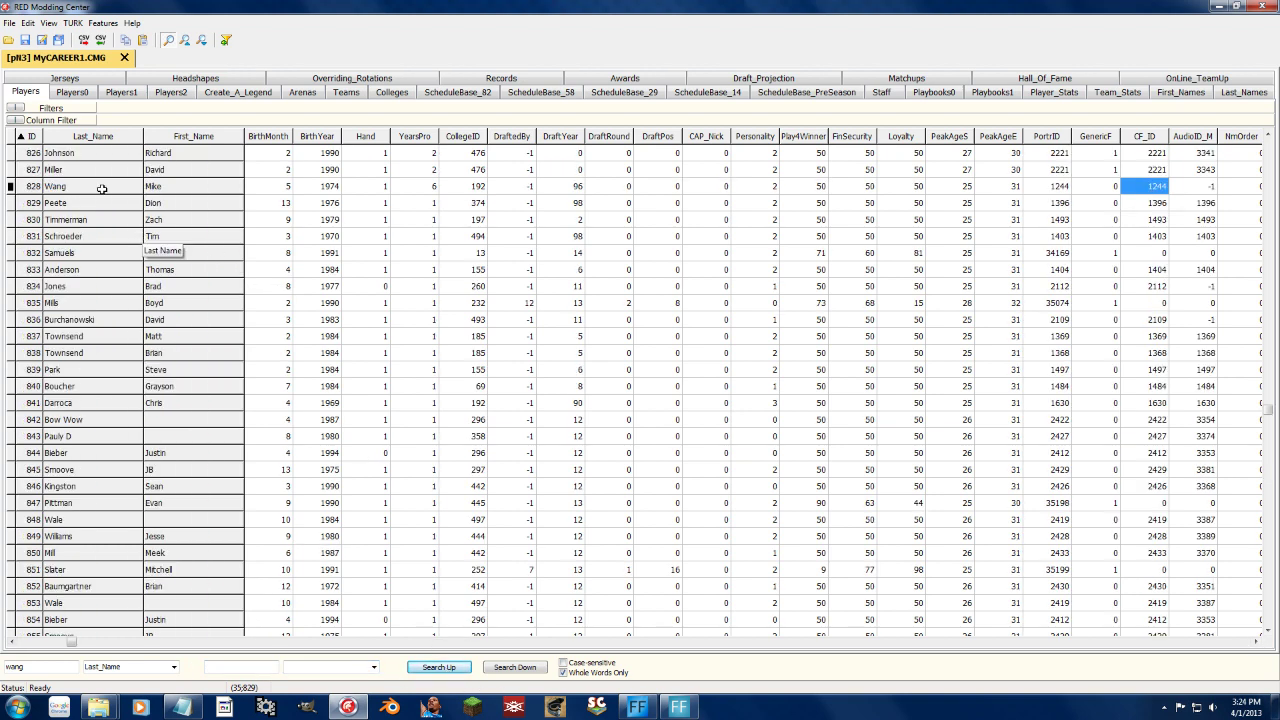
{"action": "left_click", "coordinate": [1143, 213]}
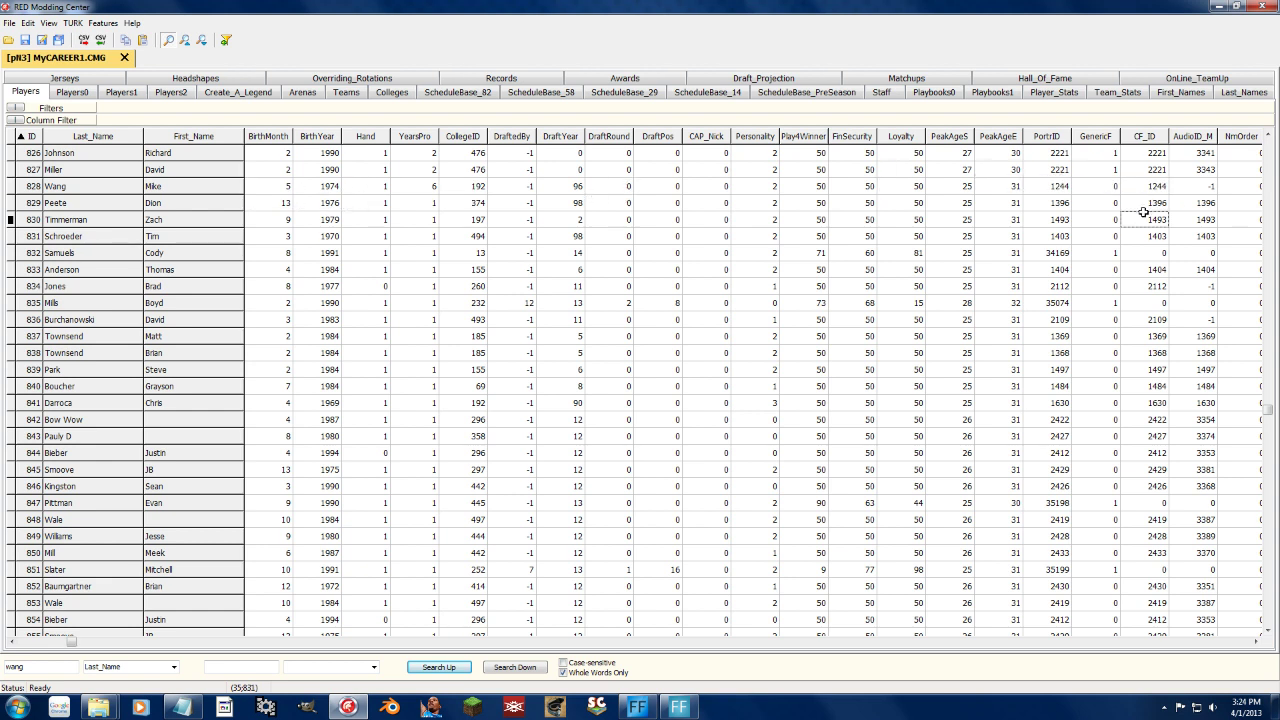
{"action": "left_click", "coordinate": [1146, 188]}
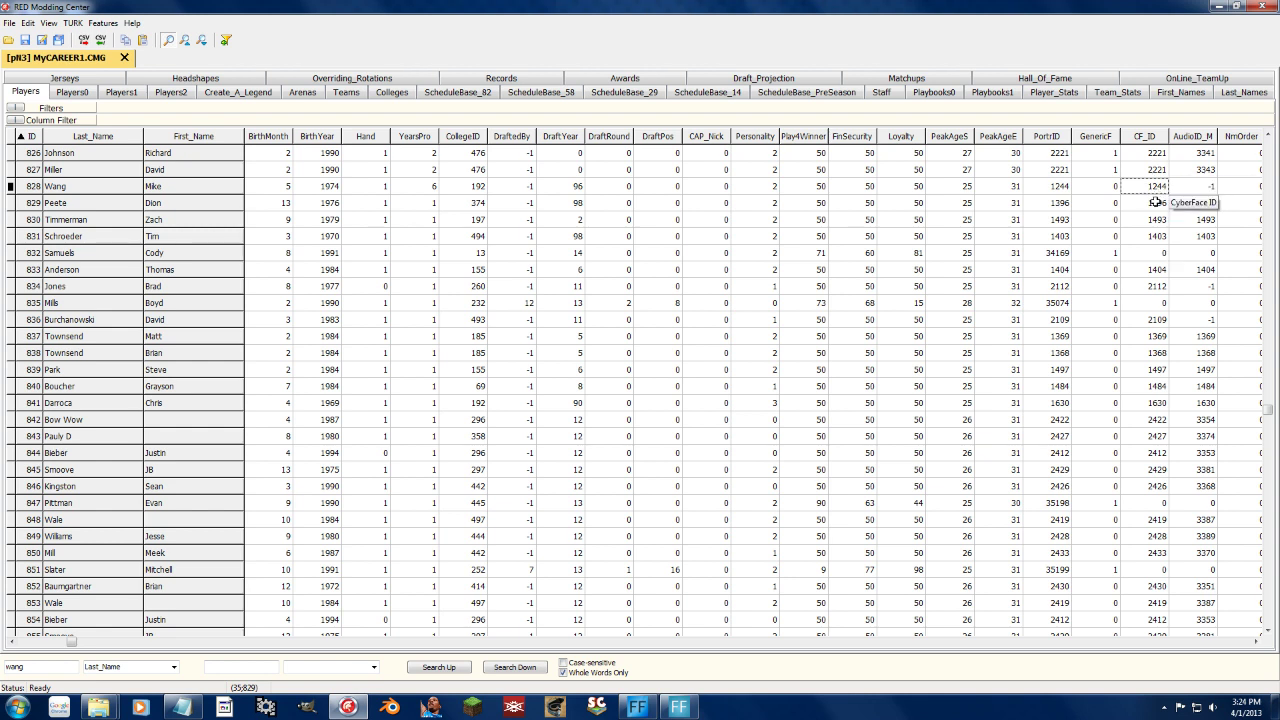
Step: Scroll back to row 1035 and change its CF_ID from 5555 to 1244
{"action": "left_click_drag", "start_coordinate": [40, 667], "coordinate": [3, 668]}
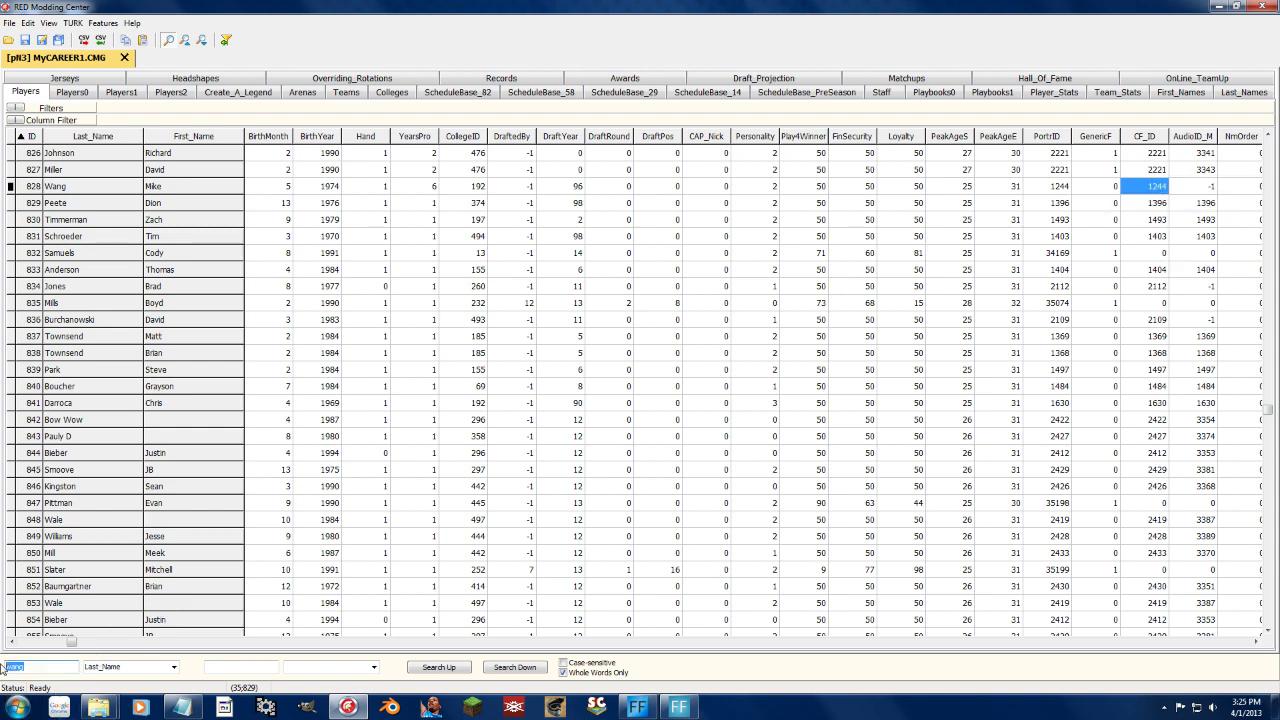
{"action": "left_click", "coordinate": [1268, 545]}
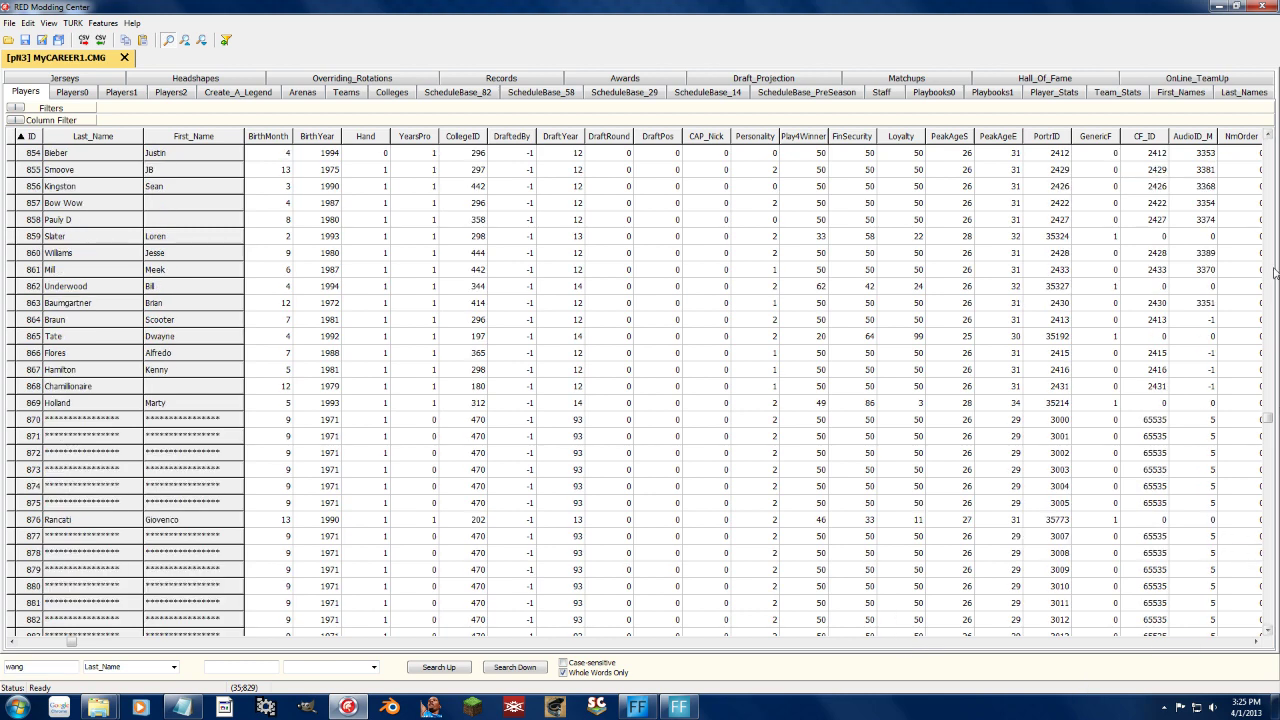
{"action": "left_click", "coordinate": [1268, 265]}
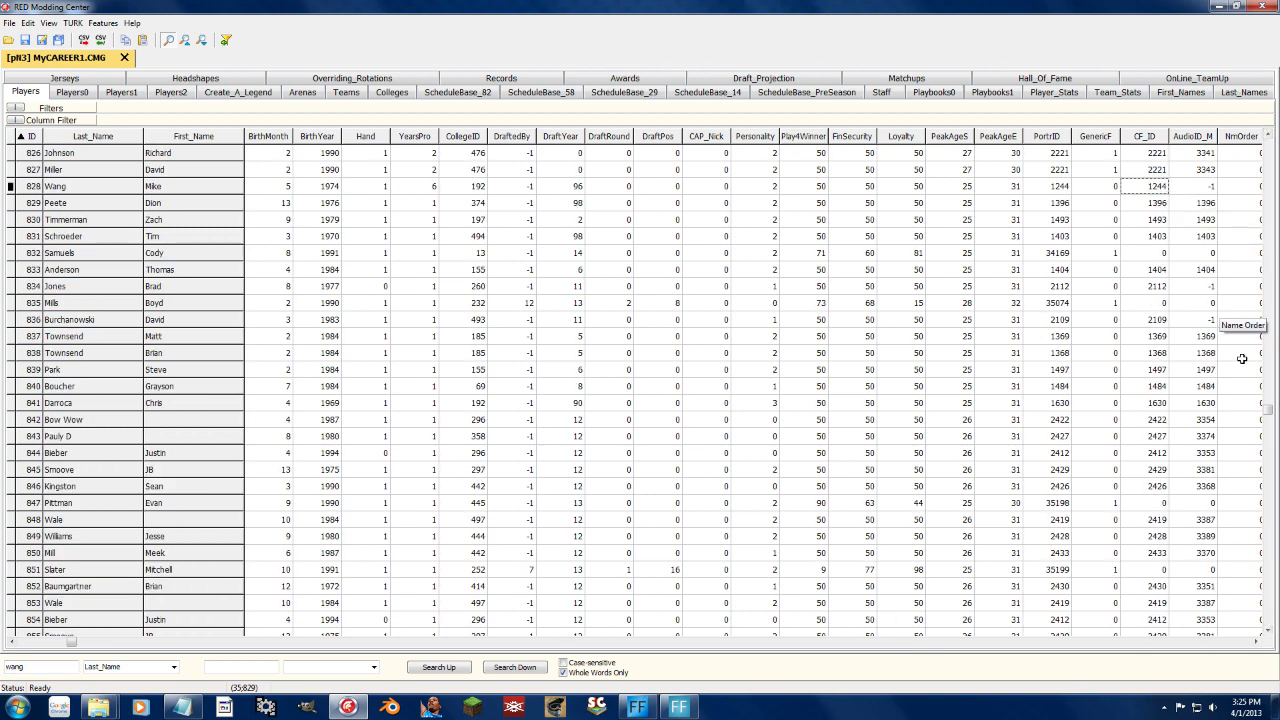
{"action": "left_click", "coordinate": [1265, 527]}
{"action": "scroll", "coordinate": [1265, 527], "scroll_direction": "down", "scroll_amount": 20}
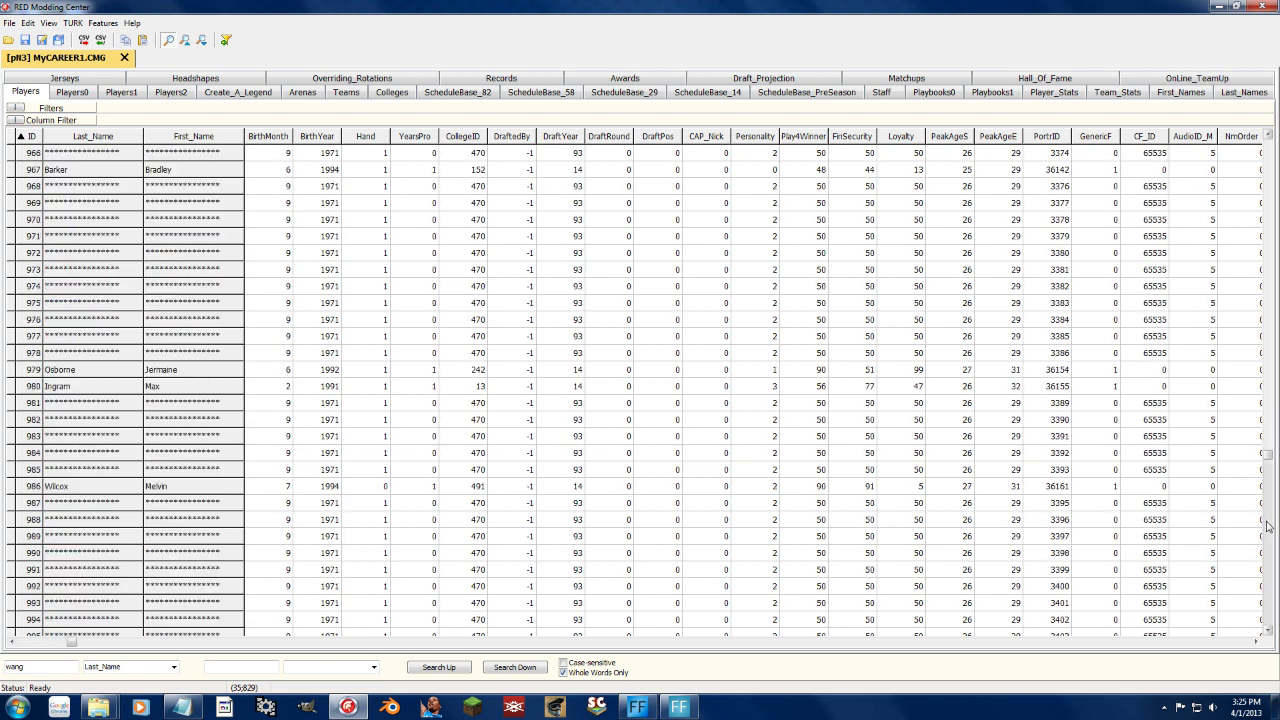
{"action": "left_click_drag", "start_coordinate": [268, 369], "coordinate": [1110, 370]}
{"action": "left_click", "coordinate": [1153, 370]}
{"action": "type", "text": "1244"}
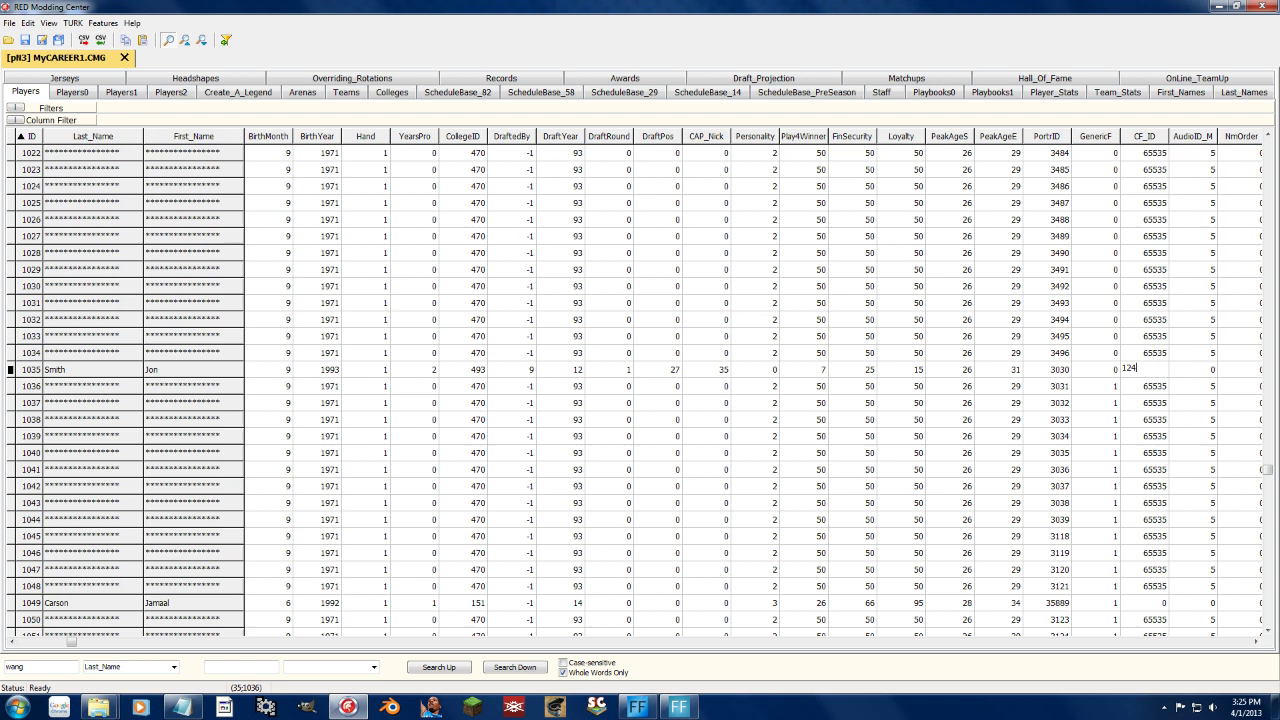
{"action": "key", "text": "Return"}
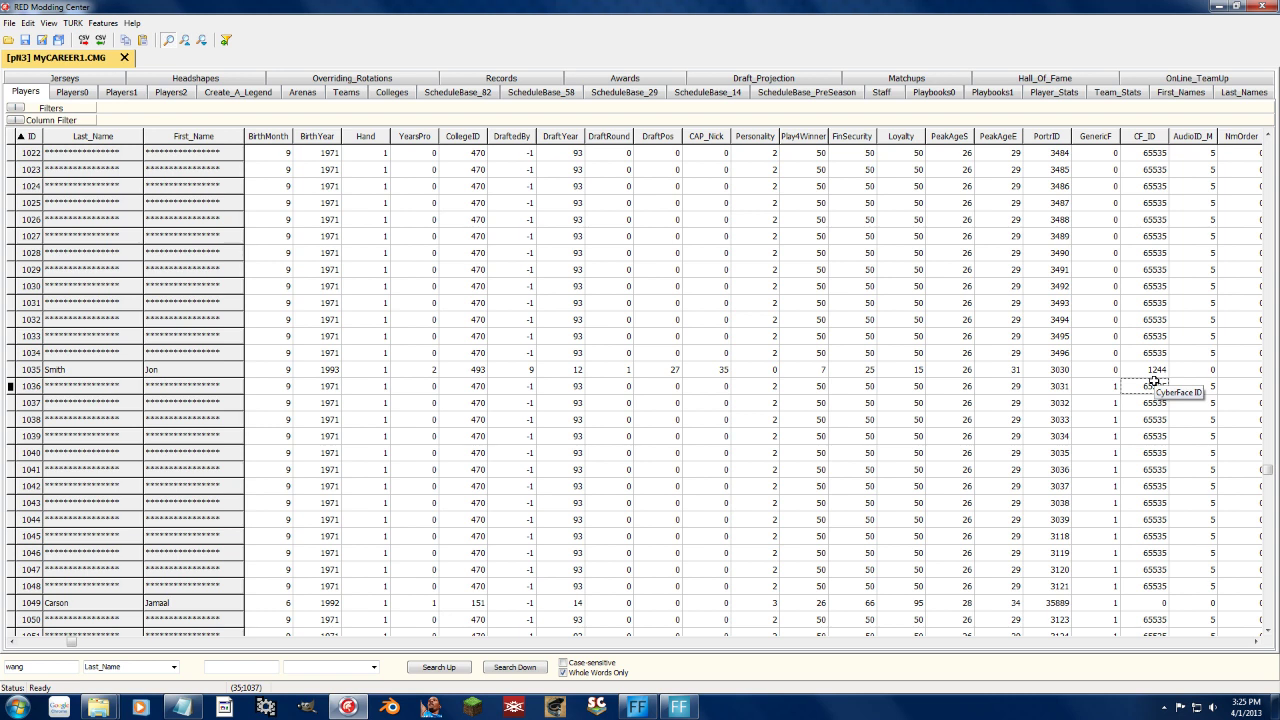
{"action": "left_click", "coordinate": [1155, 369]}
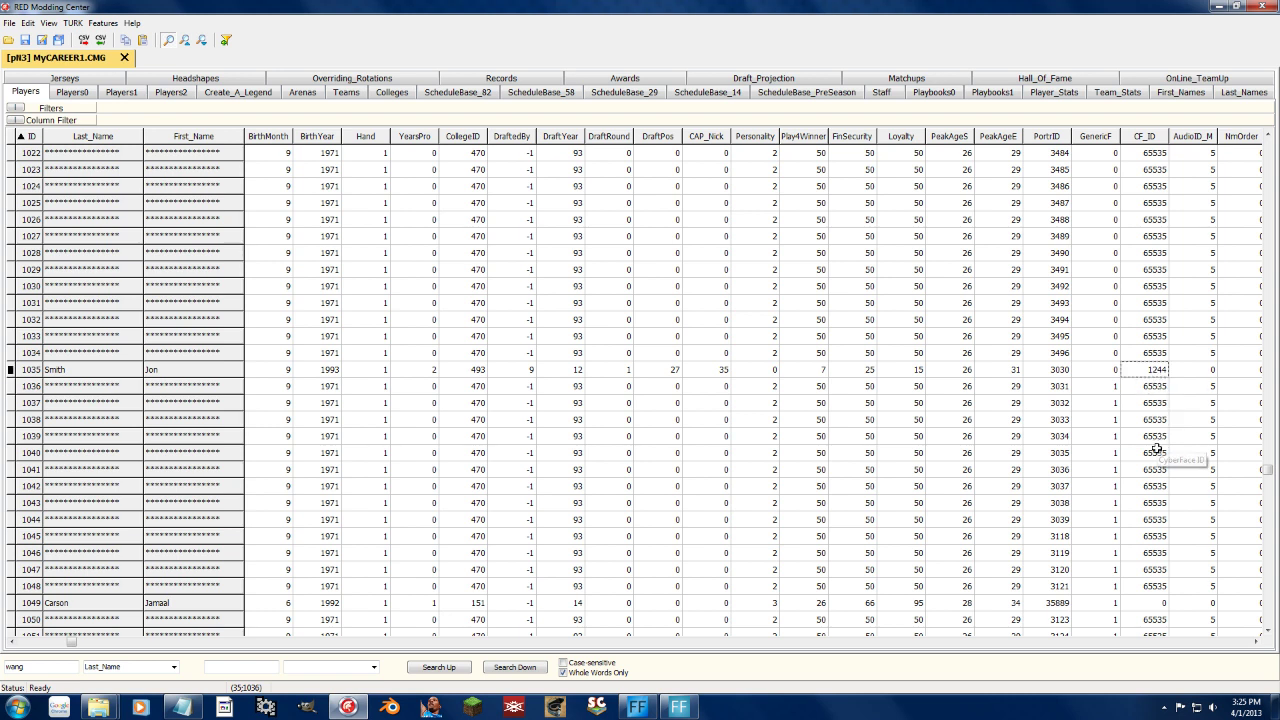